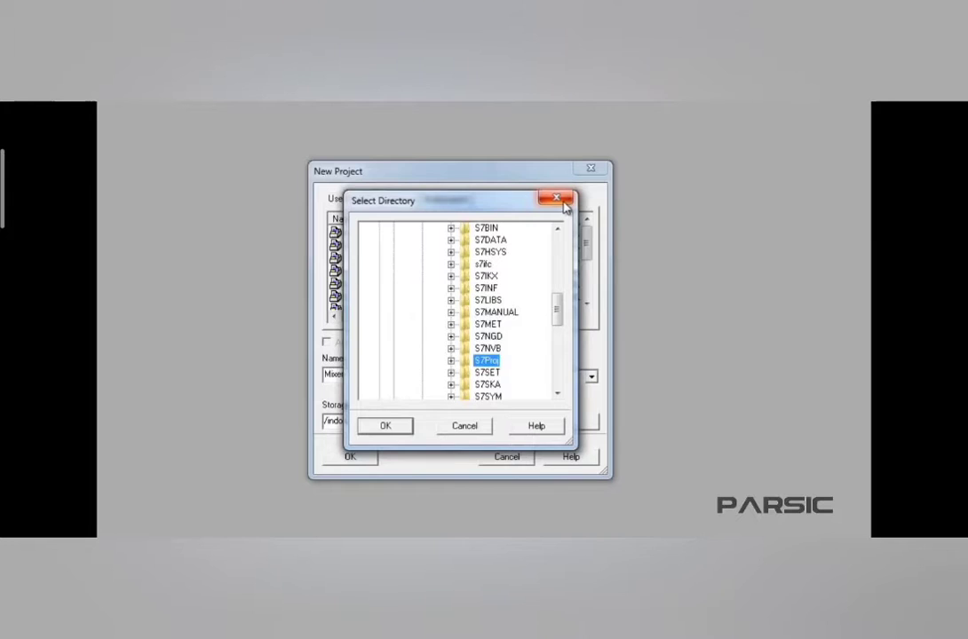
- Create the Mixer project and add a SIMATIC 300 station to it
left_click(564, 206)
left_click(352, 456)
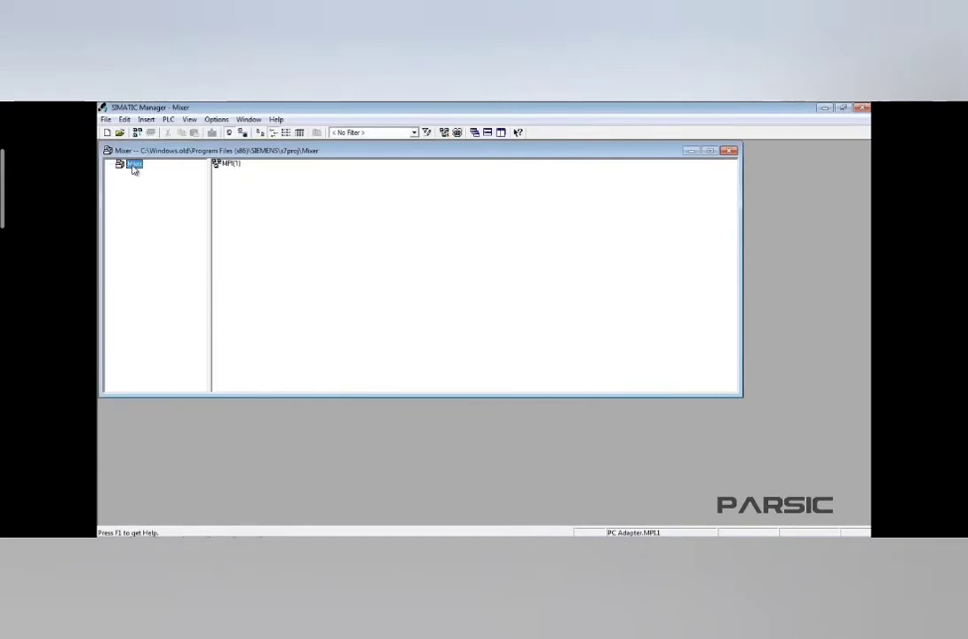
left_click(146, 119)
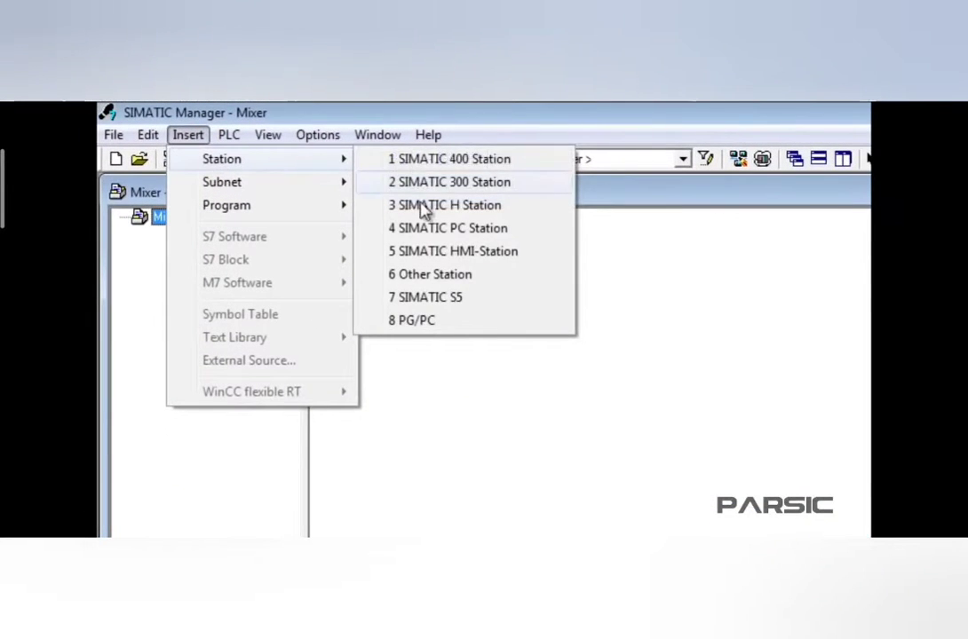
left_click(463, 191)
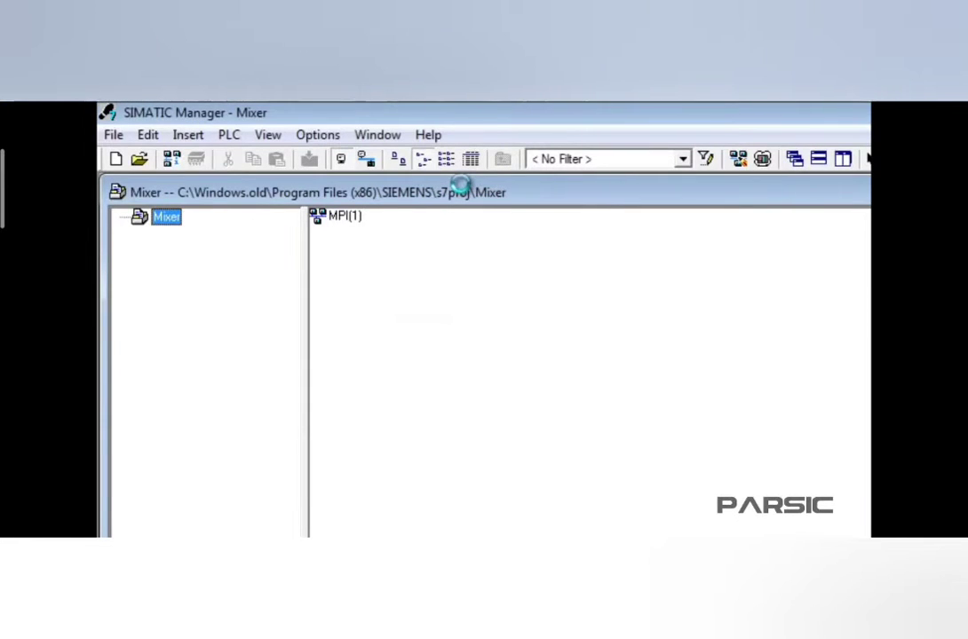
left_click(451, 258)
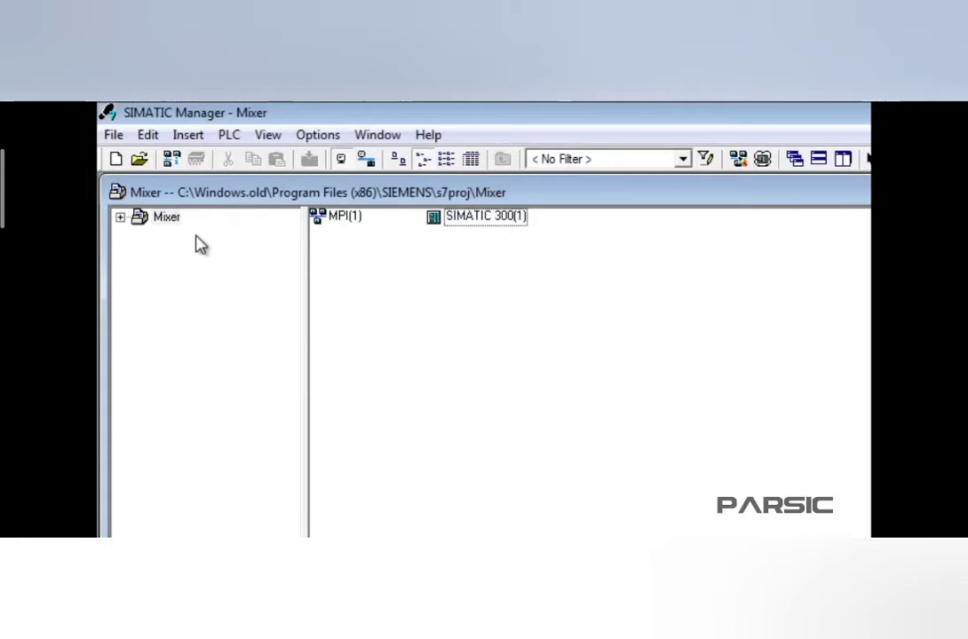
- Open the hardware configuration of the Mixer project's SIMATIC 300(1) station and maximize its window
left_click(121, 217)
left_click(192, 236)
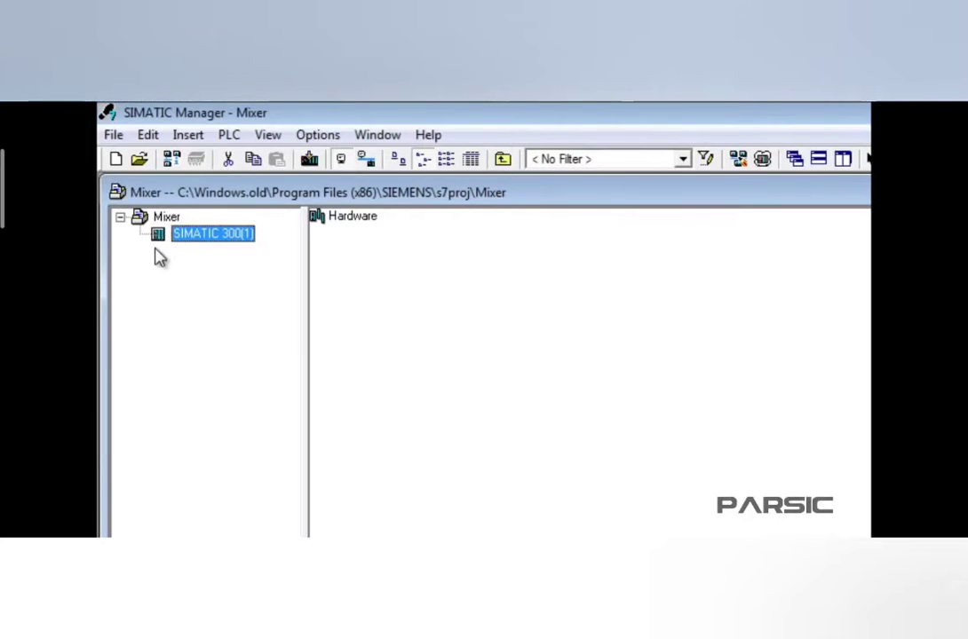
double_click(352, 217)
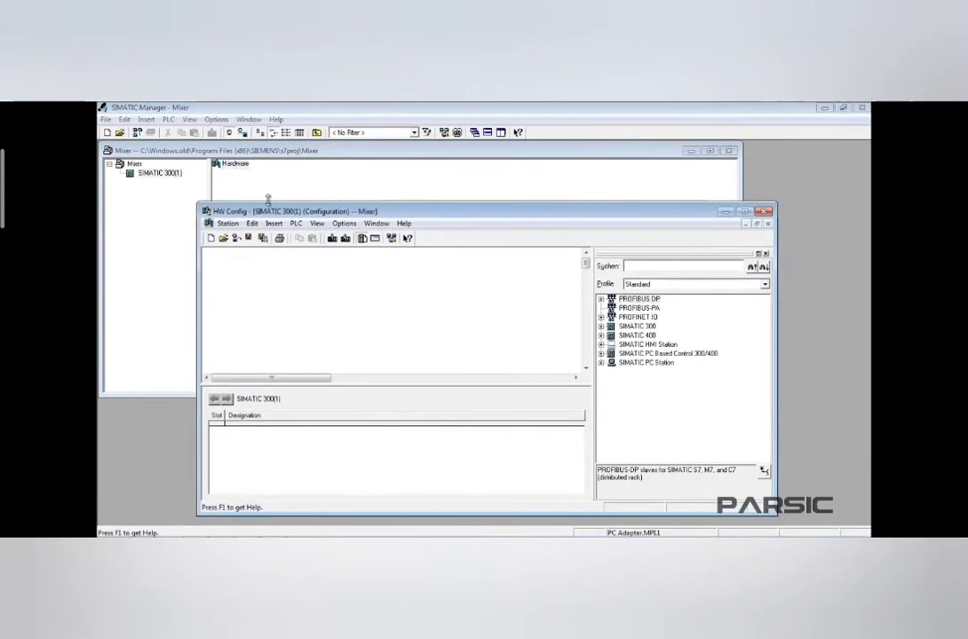
left_click(745, 211)
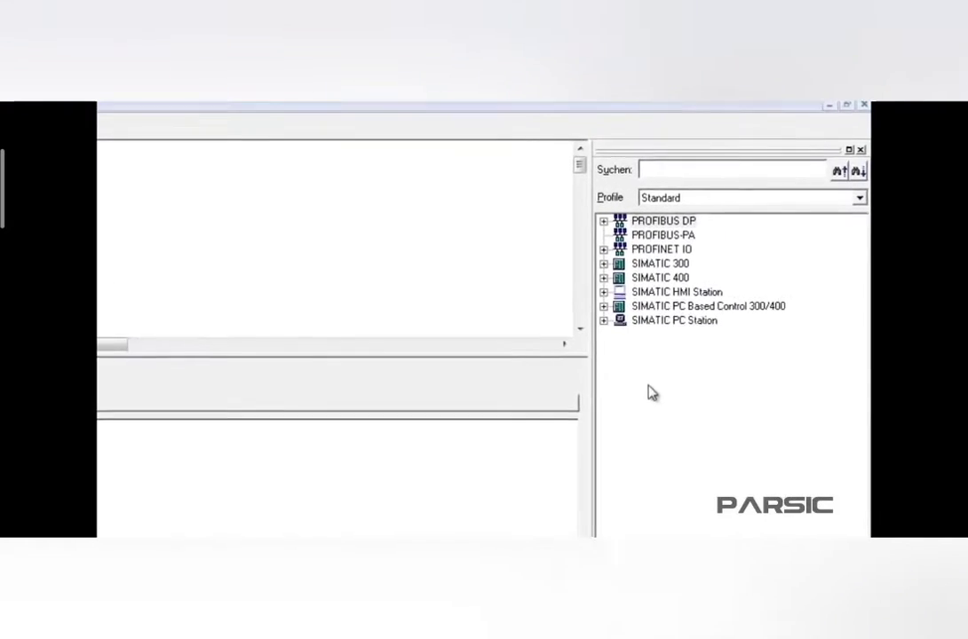
- Insert a Rail from the RACK-300 folder of the SIMATIC 300 hardware catalog into the station
left_click(654, 264)
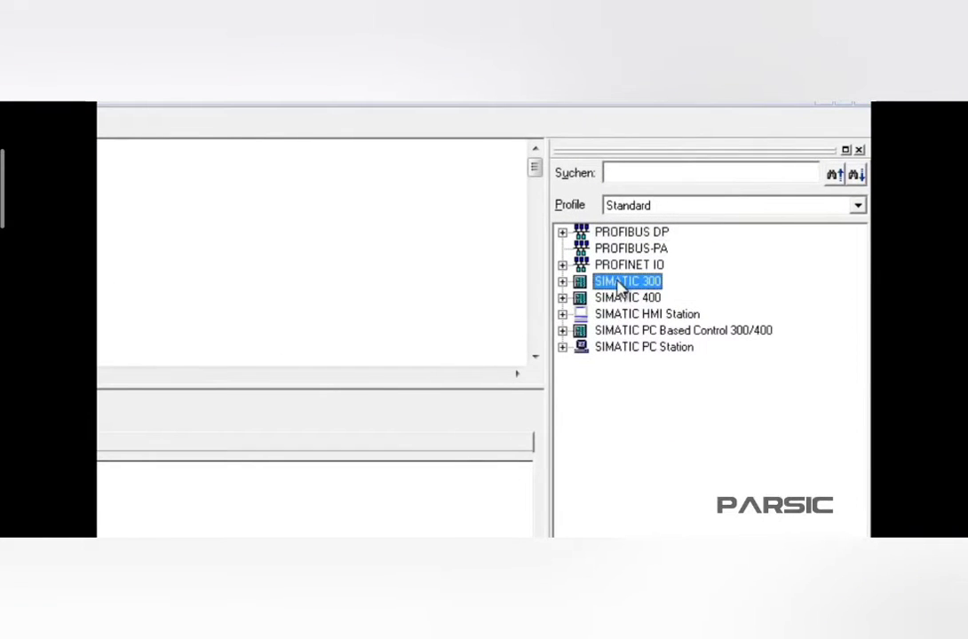
left_click(562, 282)
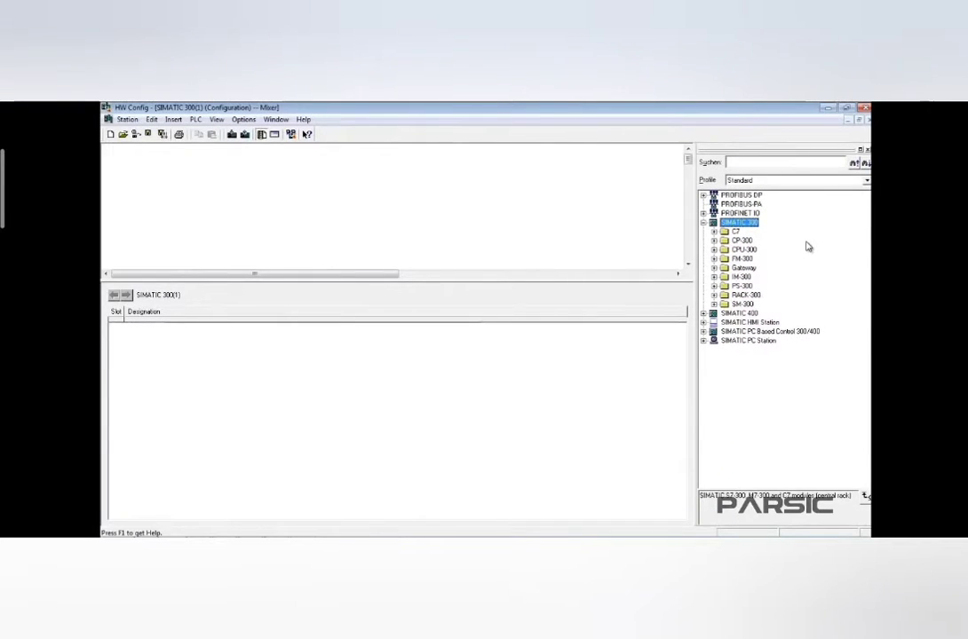
left_click(742, 295)
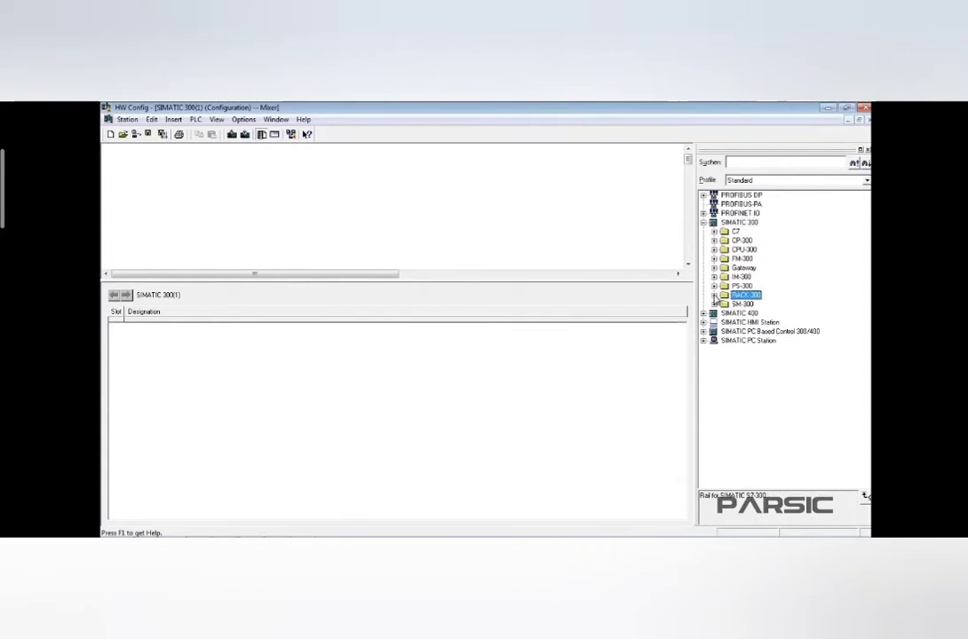
left_click(714, 295)
left_click(741, 304)
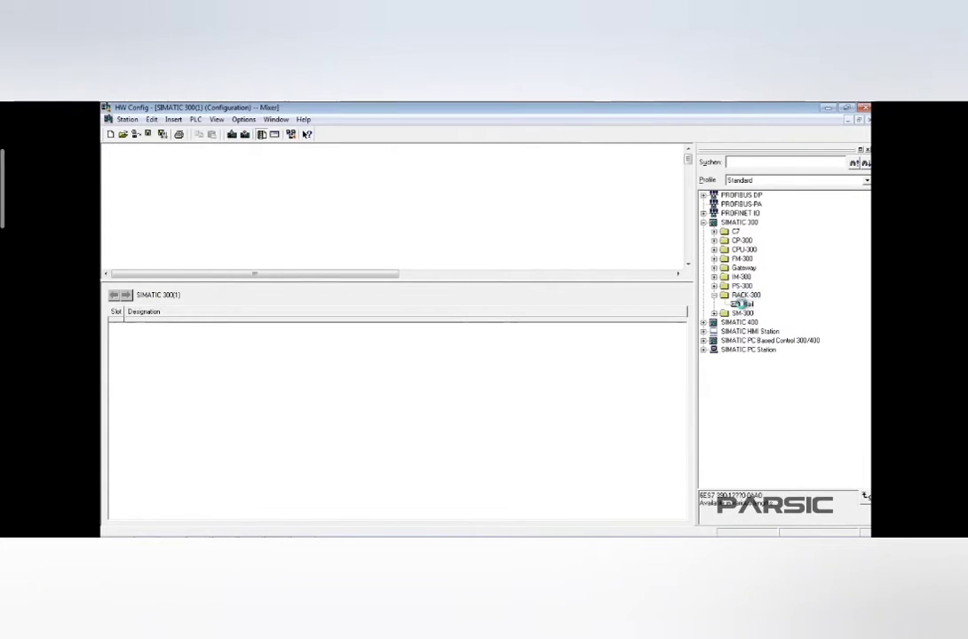
double_click(741, 303)
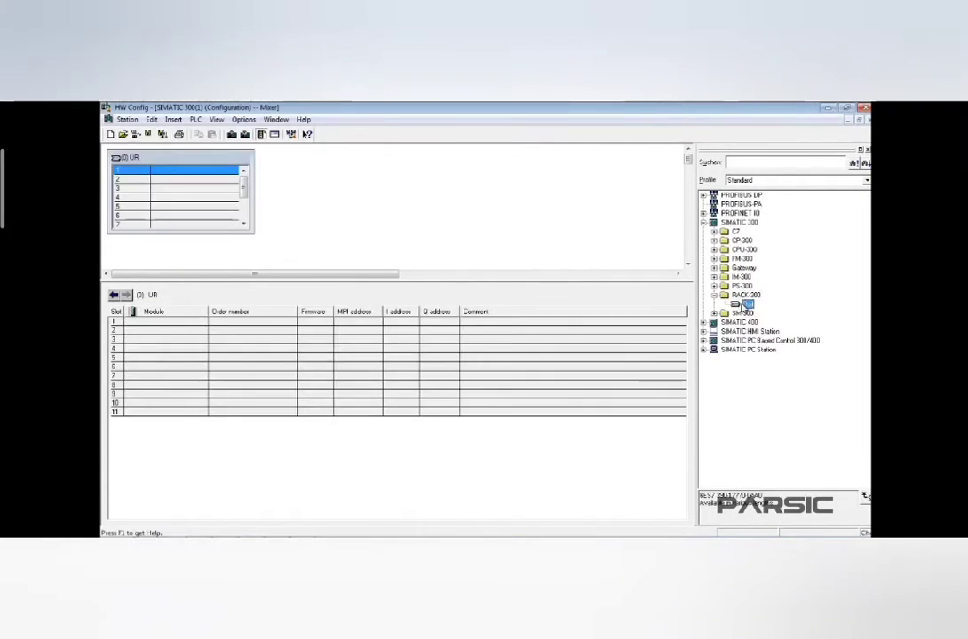
- Enlarge the rack area and the UR rack table to fit all 11 slots, and collapse the RACK-300 catalog folder
left_click_drag(346, 278, 353, 332)
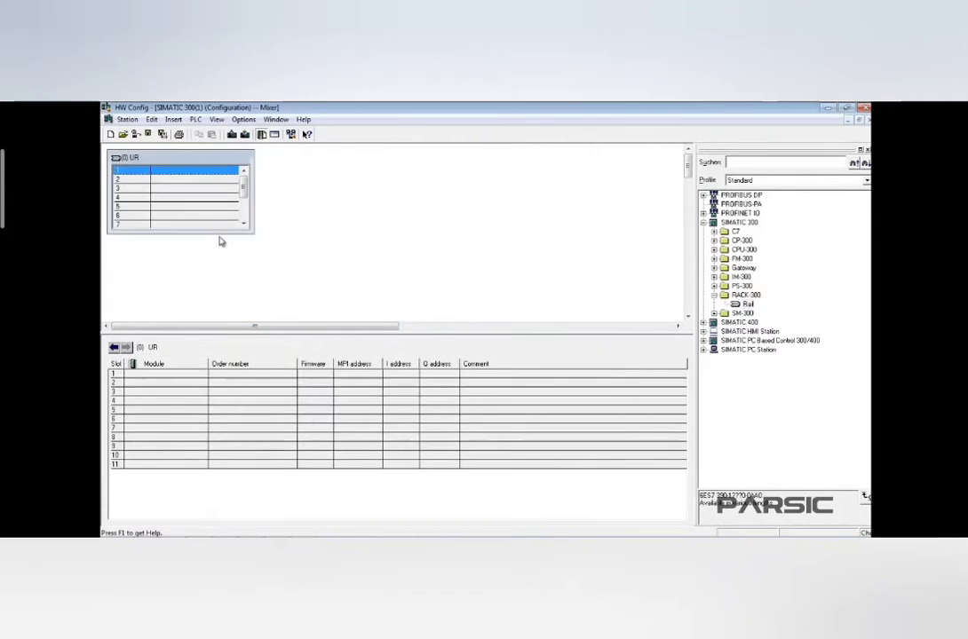
left_click_drag(219, 231, 228, 294)
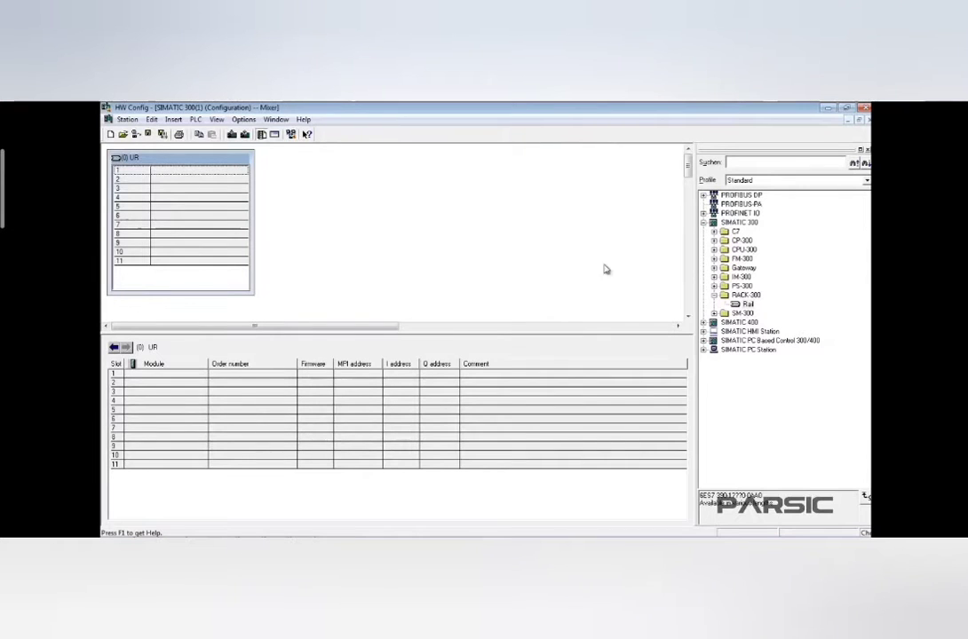
left_click(714, 296)
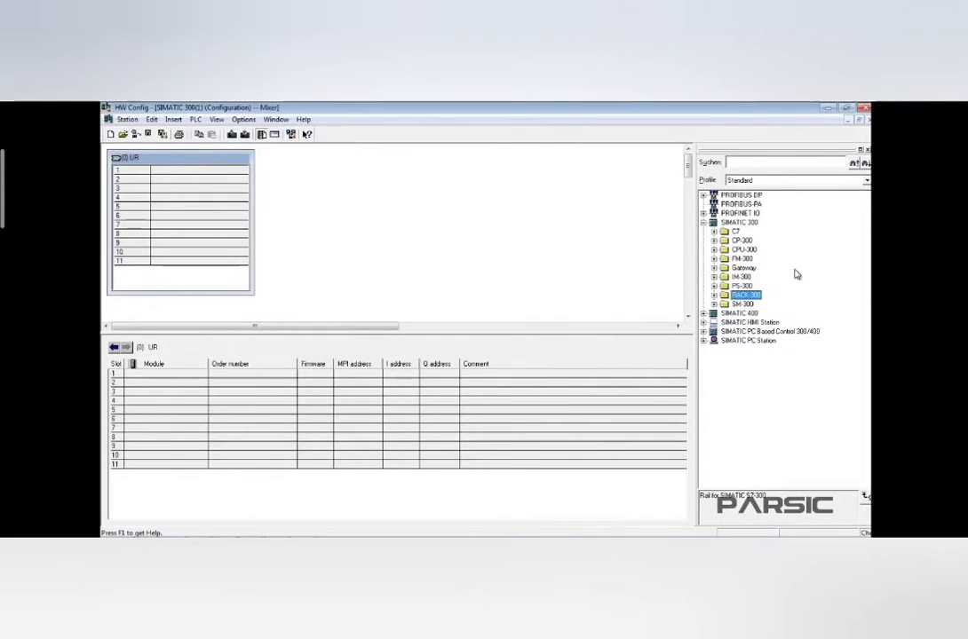
- Insert the PS 307 2A power supply (6ES7 307-1BA00-0AA0) from PS-300 into slot 1 and highlight its order number in the catalog
double_click(728, 286)
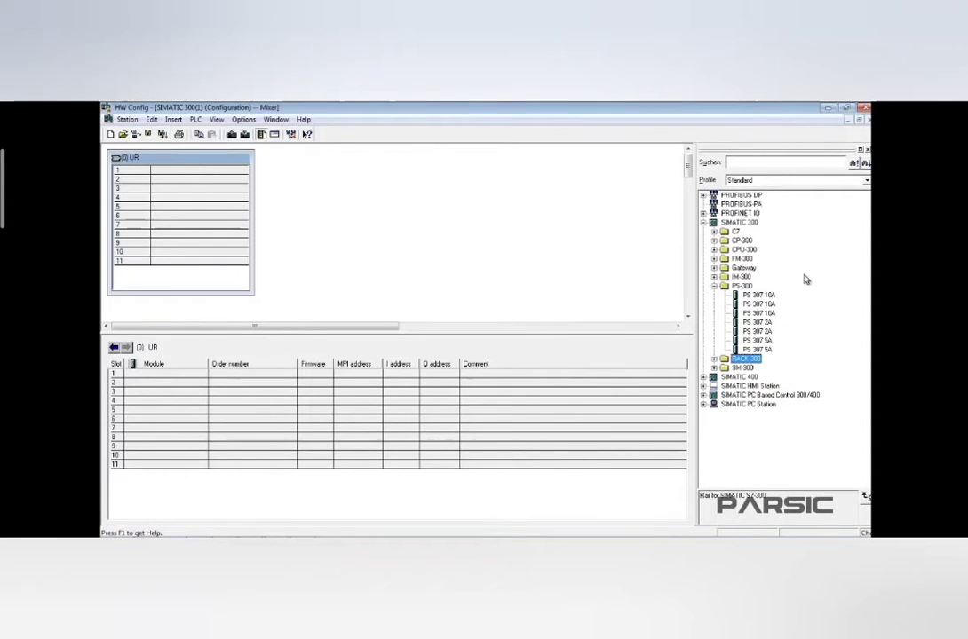
left_click(751, 286)
left_click(757, 322)
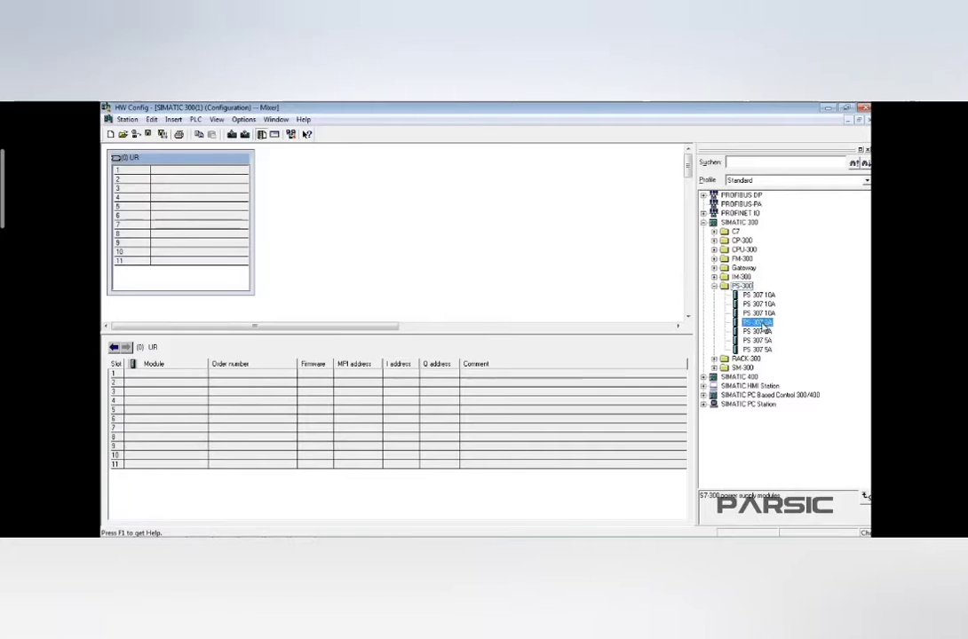
double_click(758, 323)
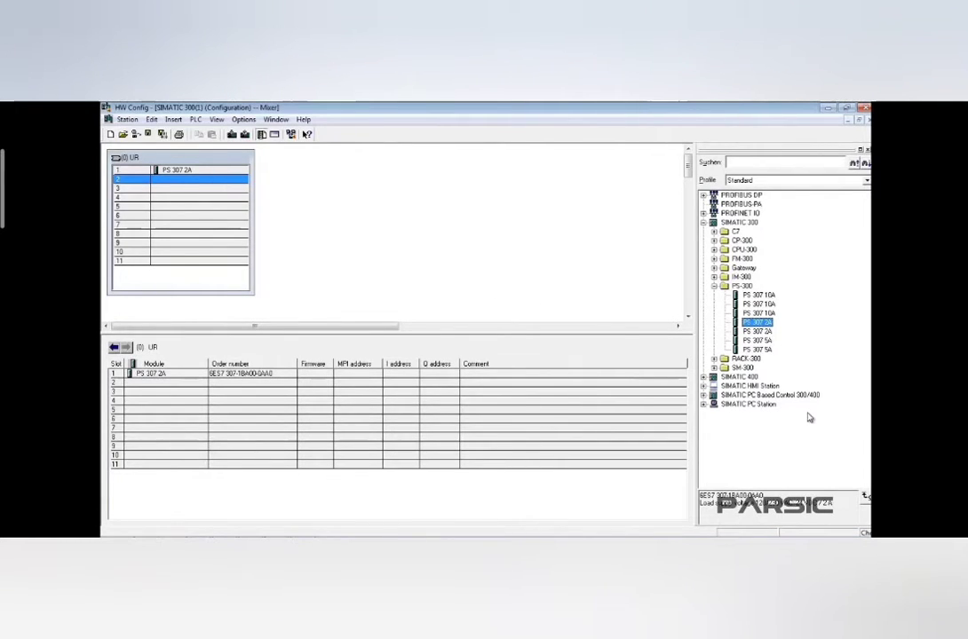
left_click_drag(779, 495, 699, 495)
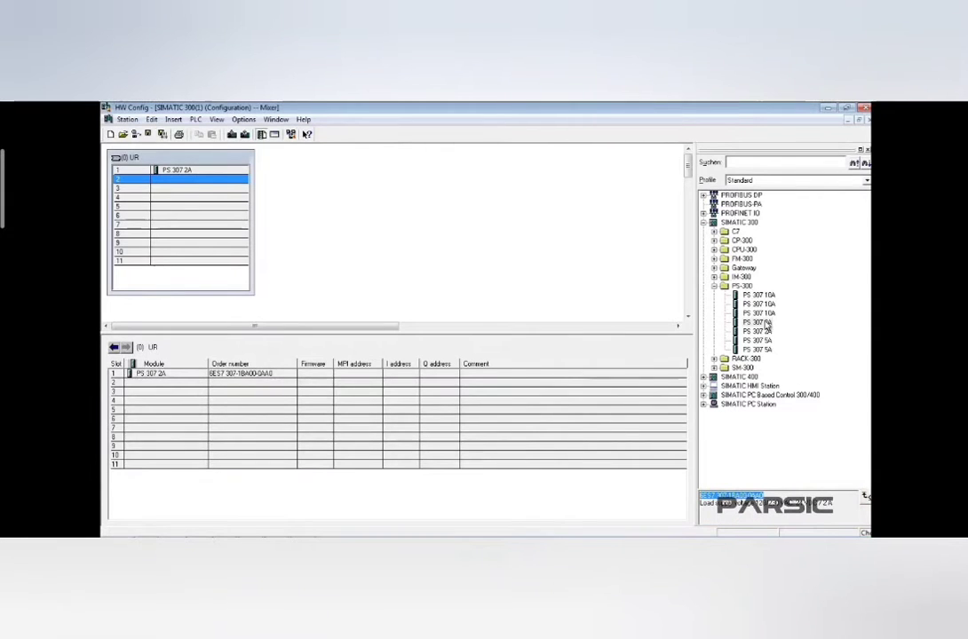
double_click(723, 287)
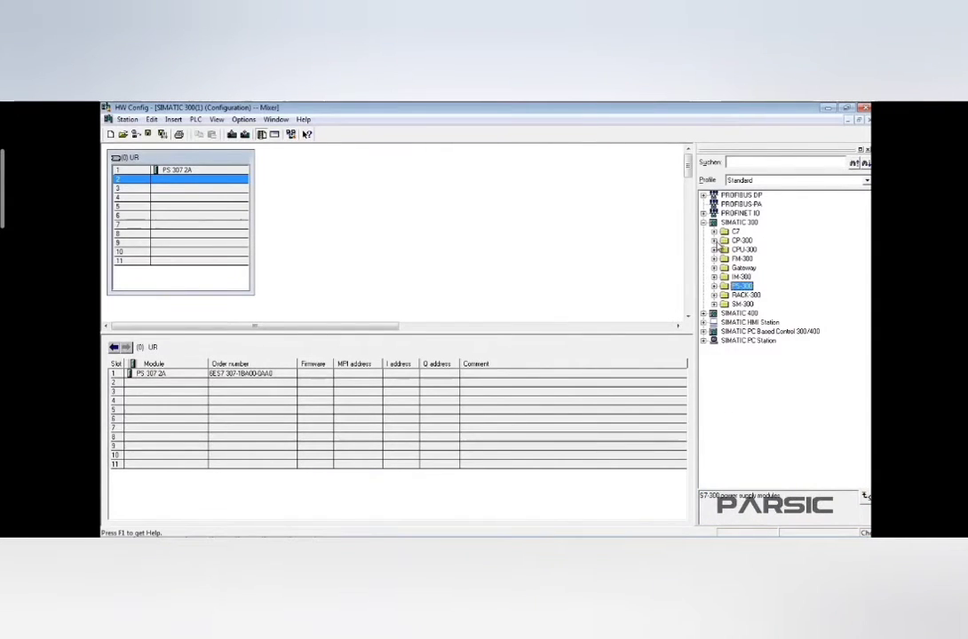
- Insert the CPU 316 module 6ES7 316-1AG00-0AB0 from CPU-300 into slot 2 and collapse the CPU catalog folders
left_click(714, 251)
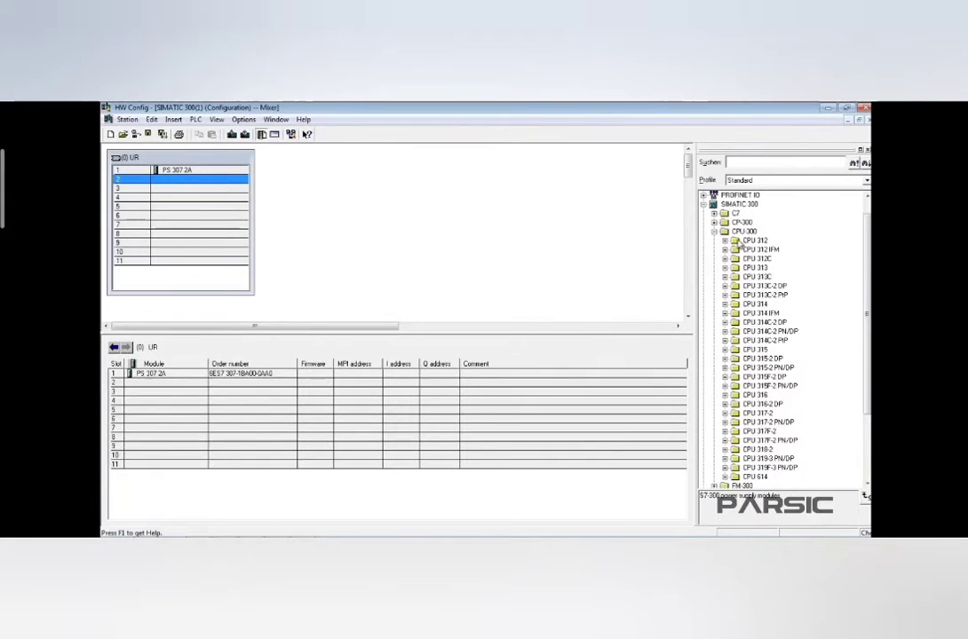
left_click(748, 232)
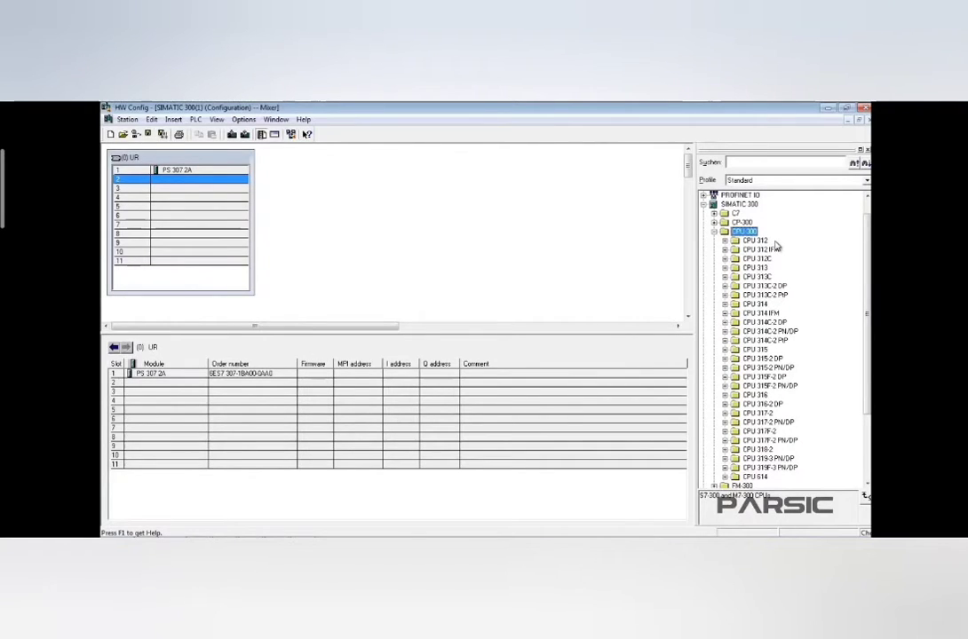
left_click(751, 395)
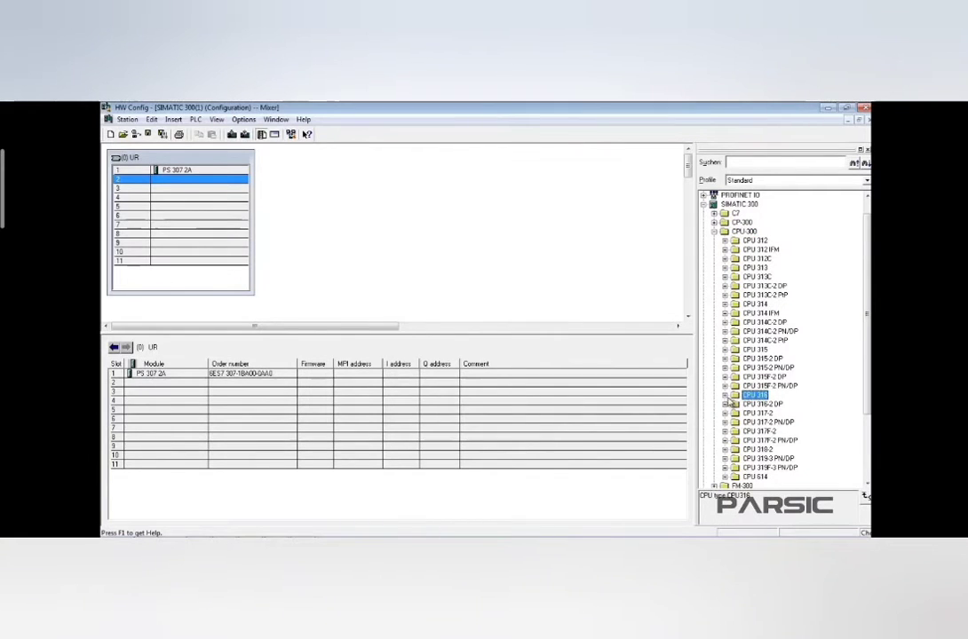
left_click(725, 395)
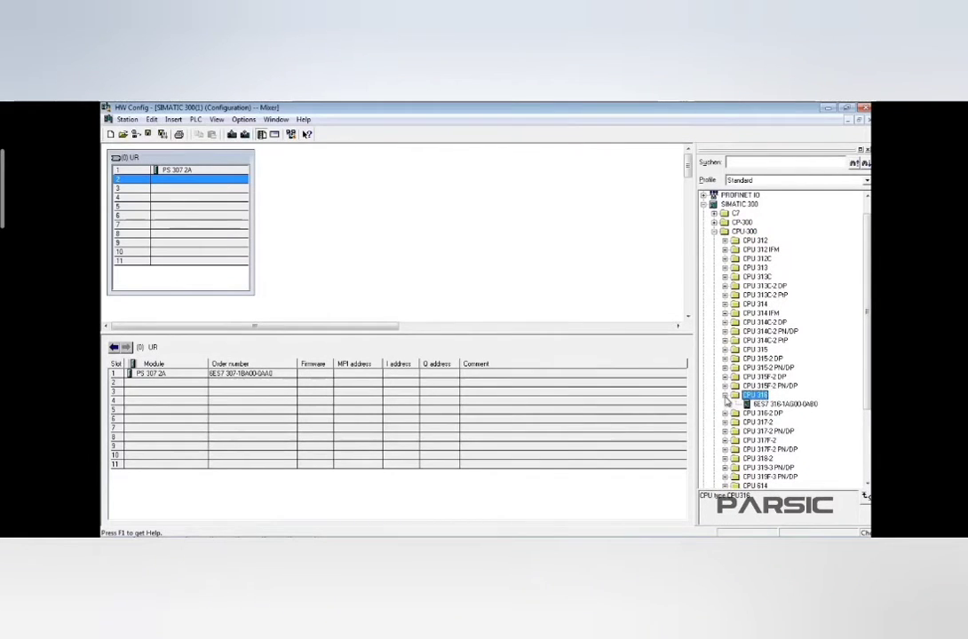
left_click(803, 406)
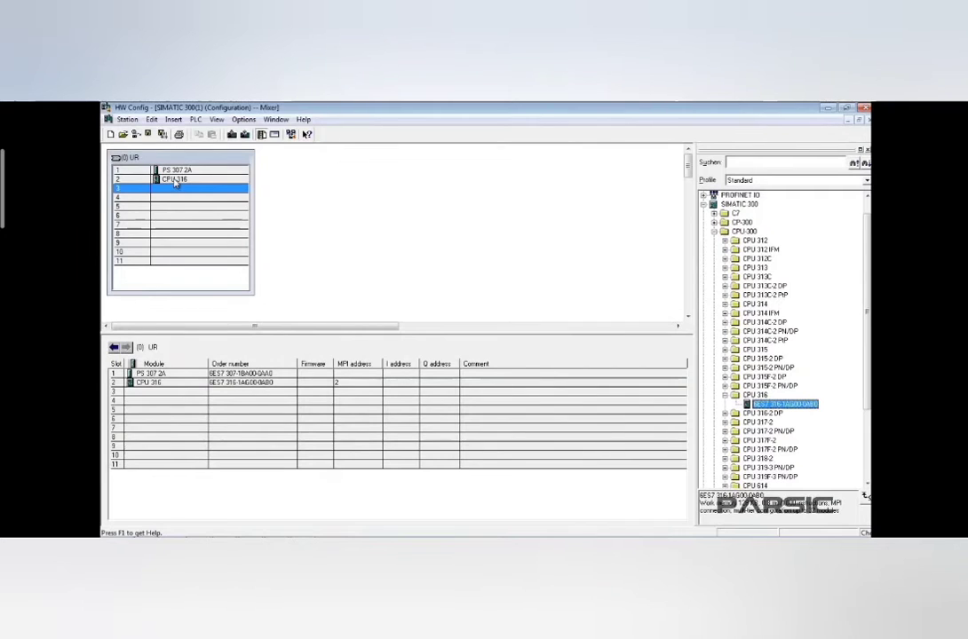
left_click(725, 395)
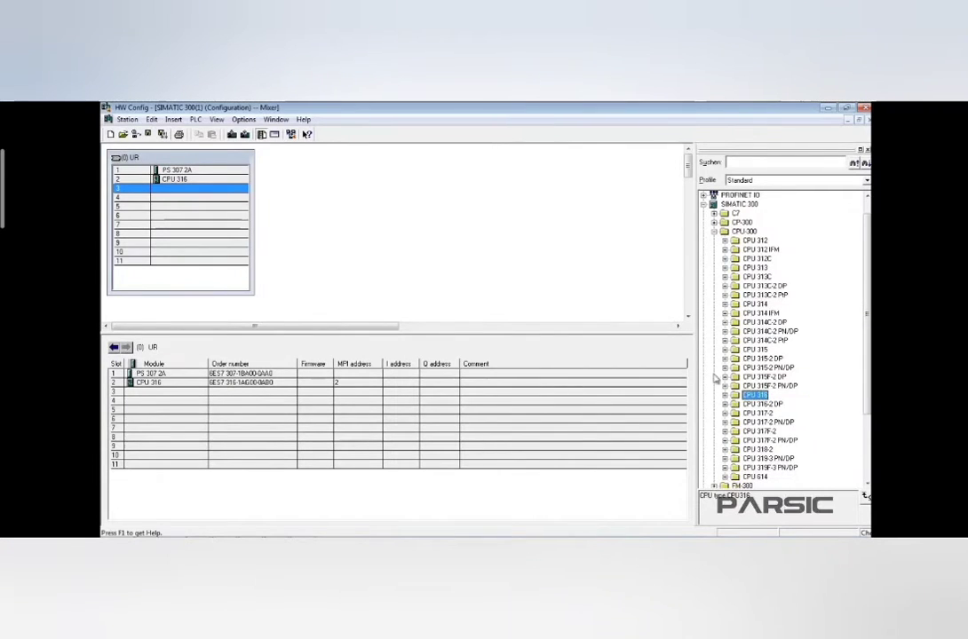
left_click(713, 230)
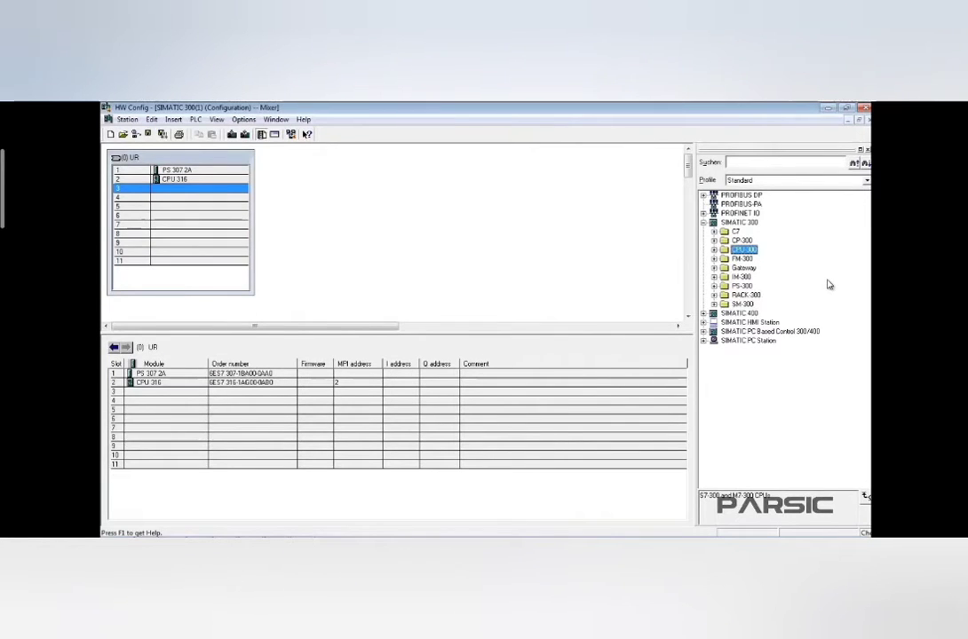
- Expand the SM-300 signal modules in the catalog down to the DI-300 digital input modules
left_click(744, 304)
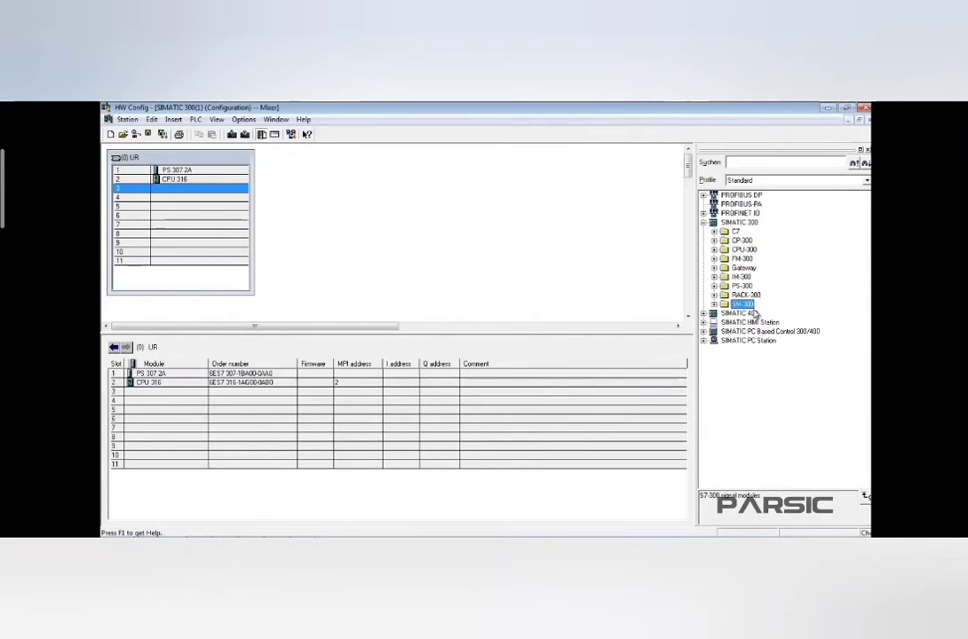
left_click(715, 306)
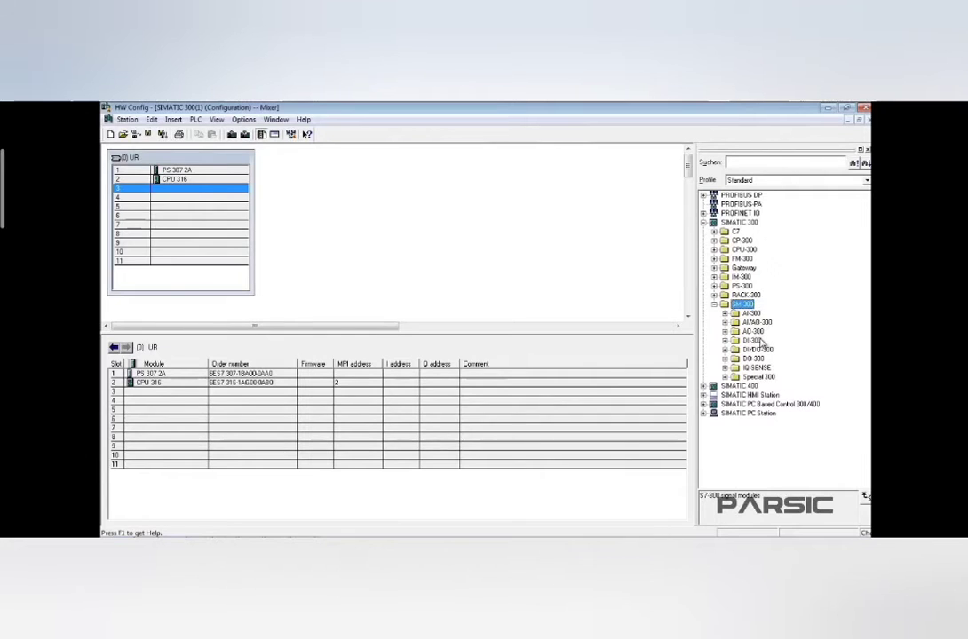
left_click(731, 342)
left_click(725, 341)
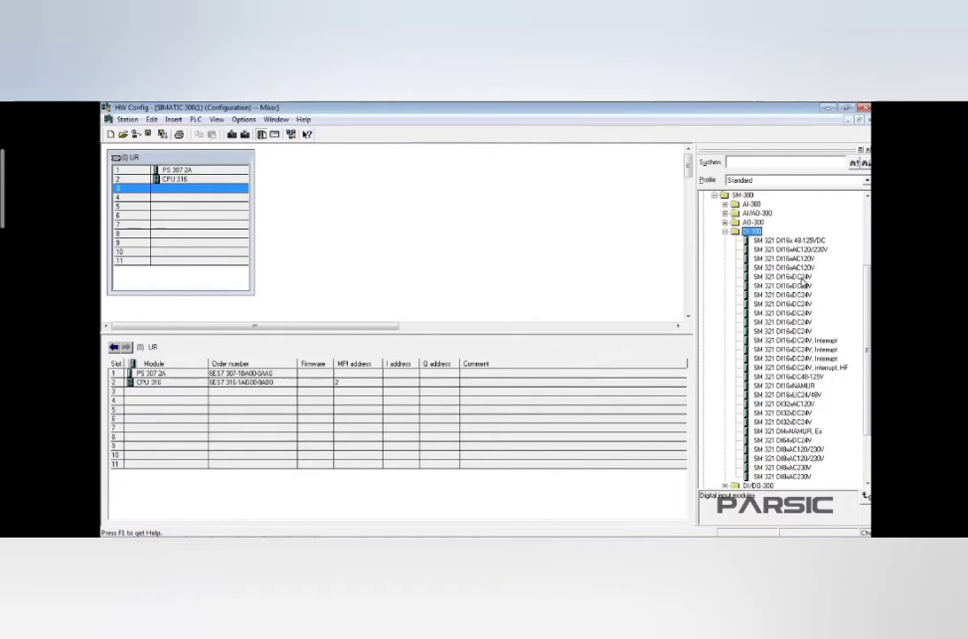
- Try to insert the SM 321 DI16xDC24V digital input module (6ES7 321-1BH00-0AA0) into slot 3
left_click(803, 278)
double_click(803, 278)
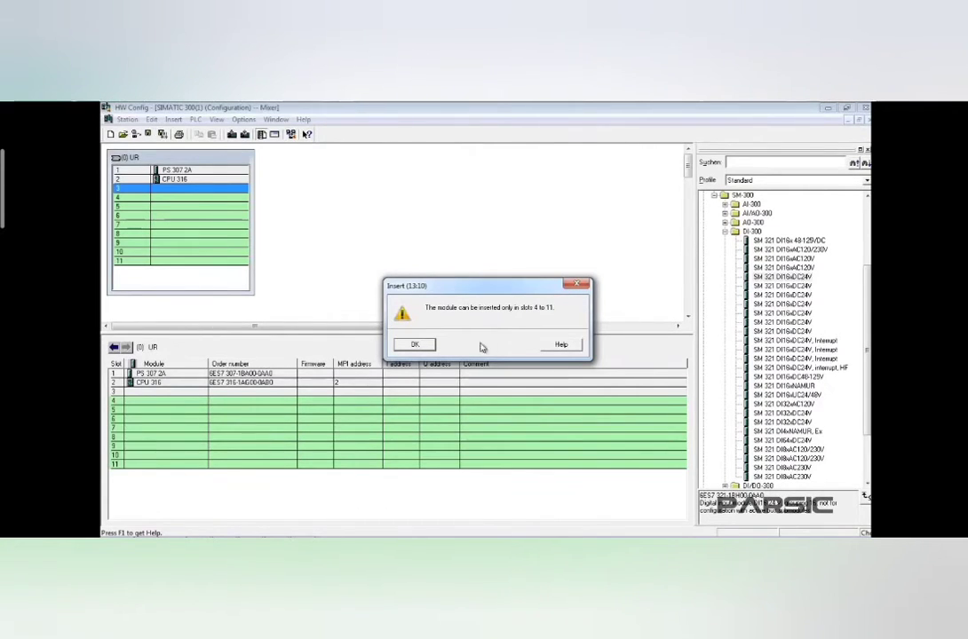
left_click(415, 344)
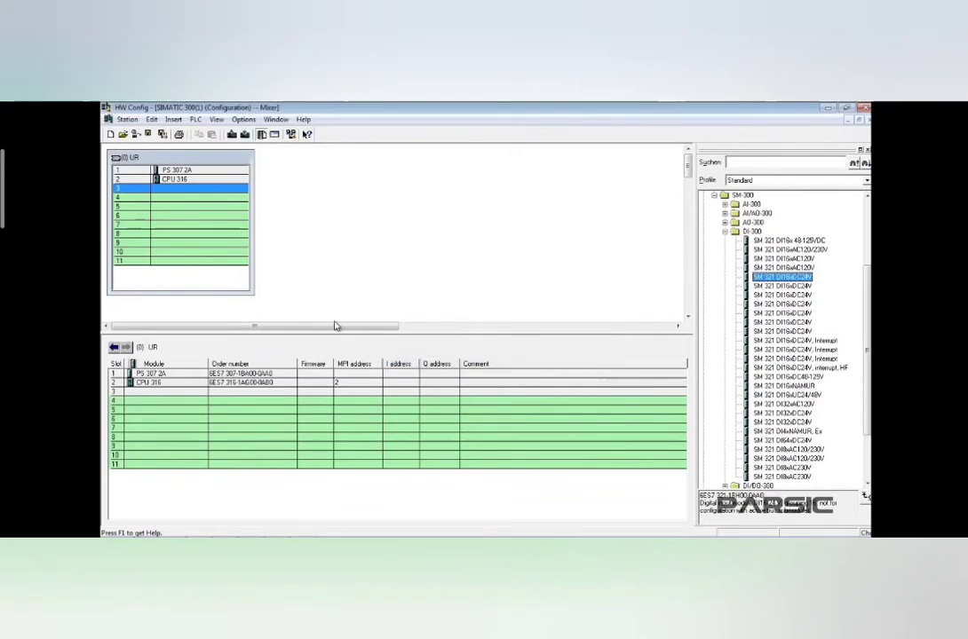
- Insert the SM 321 DI16xDC24V digital input module (6ES7 321-1BH00-0AA0) into slot 4 of the rack
left_click(183, 201)
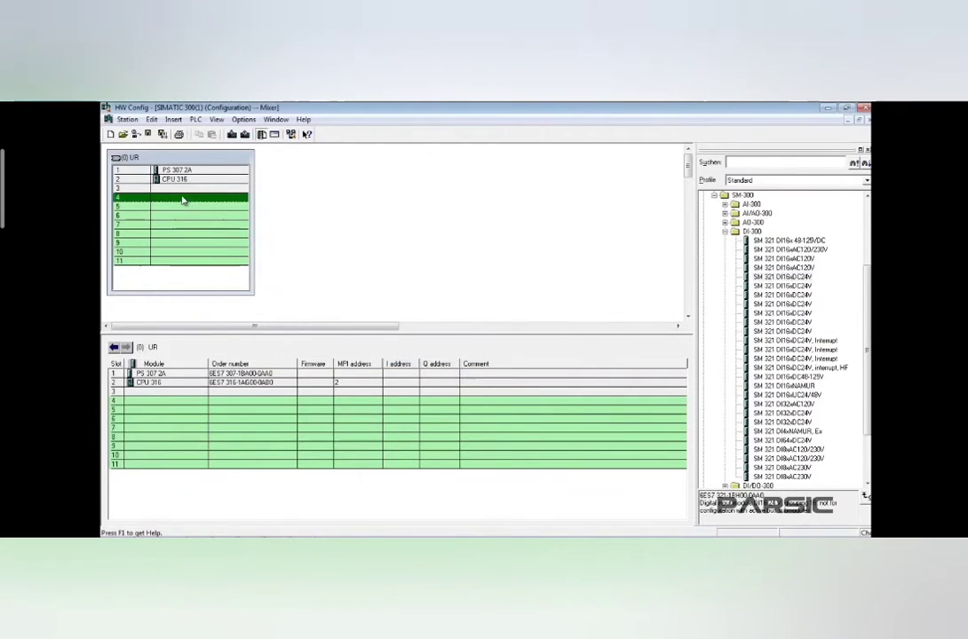
left_click(793, 277)
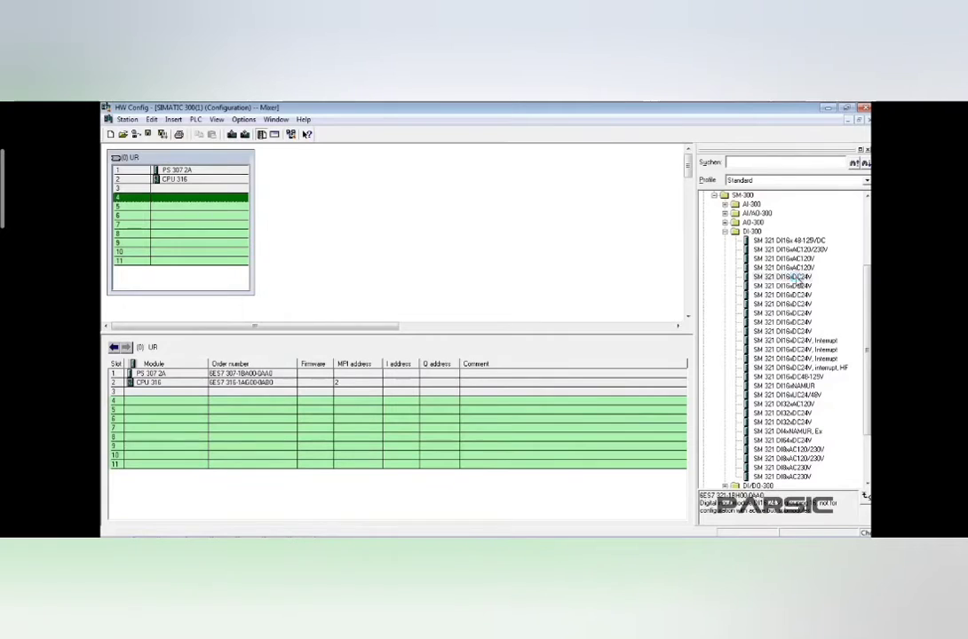
double_click(796, 278)
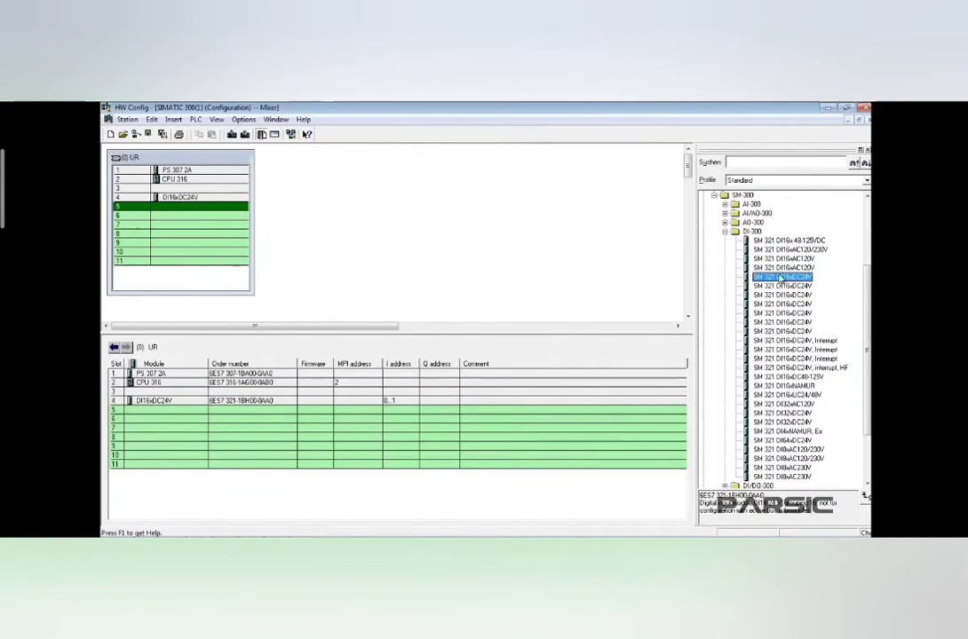
- Insert the SM 322 DO16xDC24V/0.5A digital output module (6ES7 322-1BH10-0AA0) into slot 5 and check the input and output module addresses
left_click(725, 232)
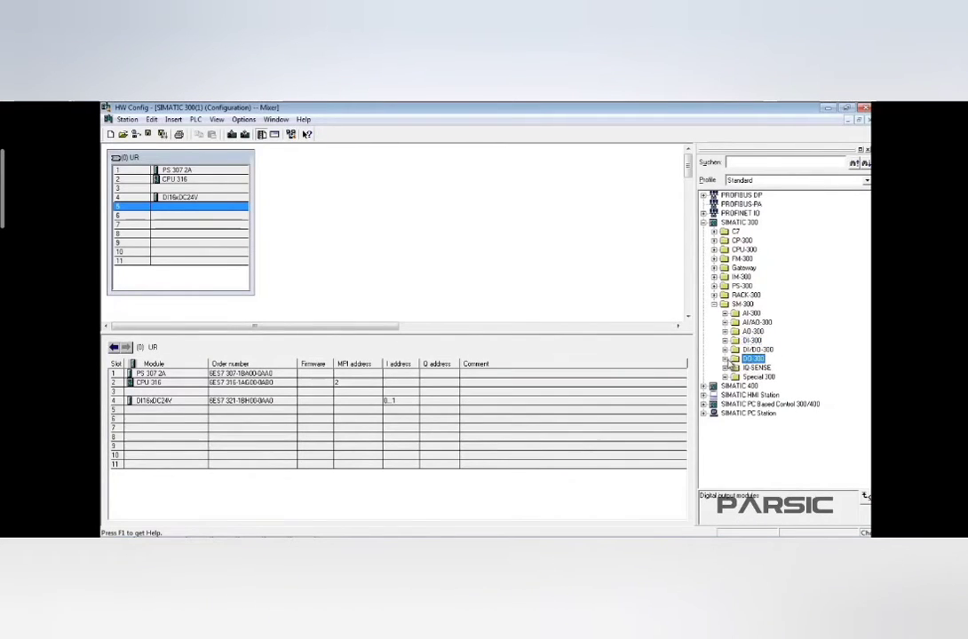
left_click(726, 359)
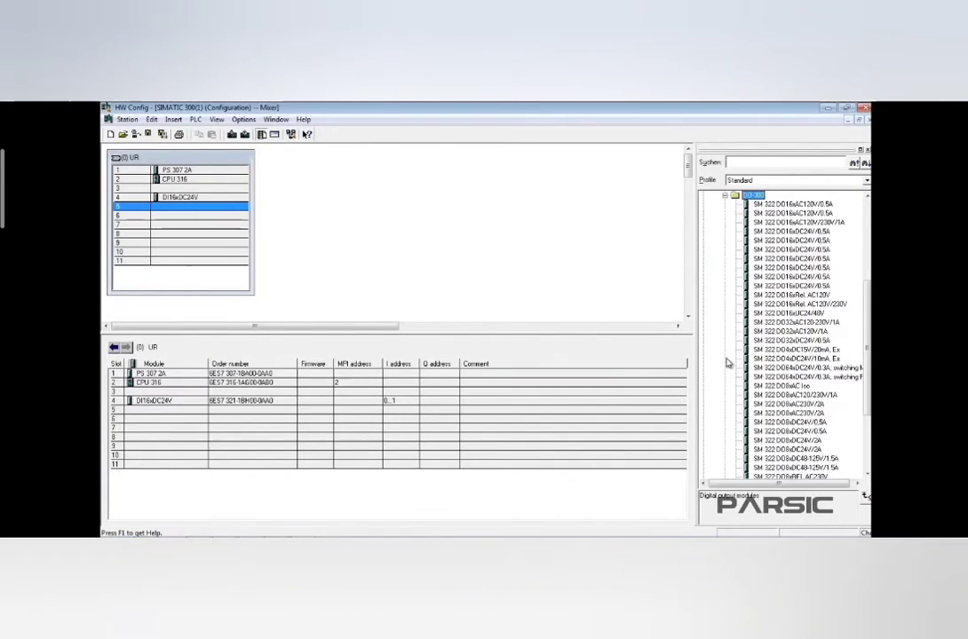
left_click(827, 267)
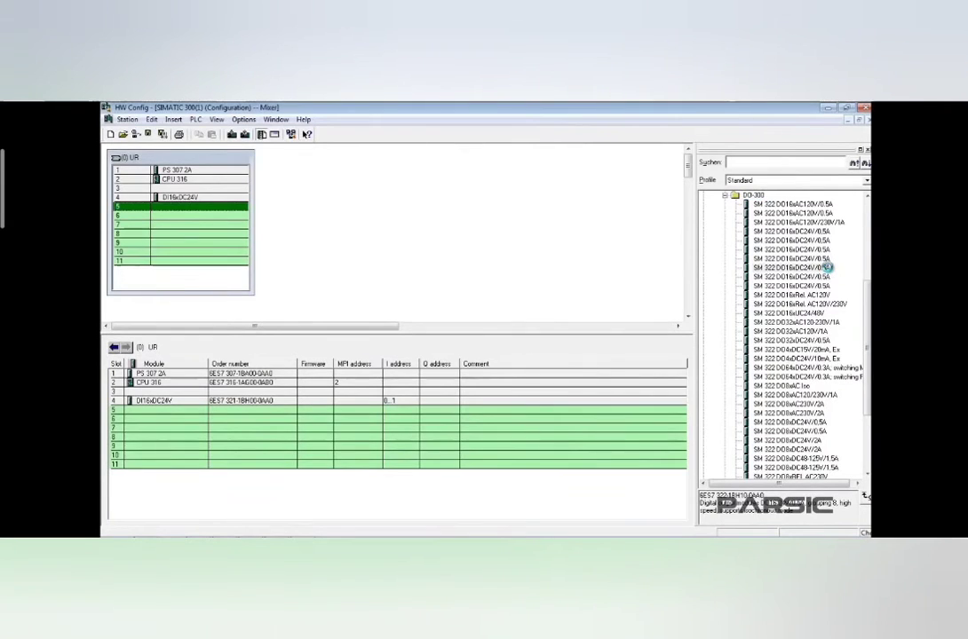
double_click(827, 267)
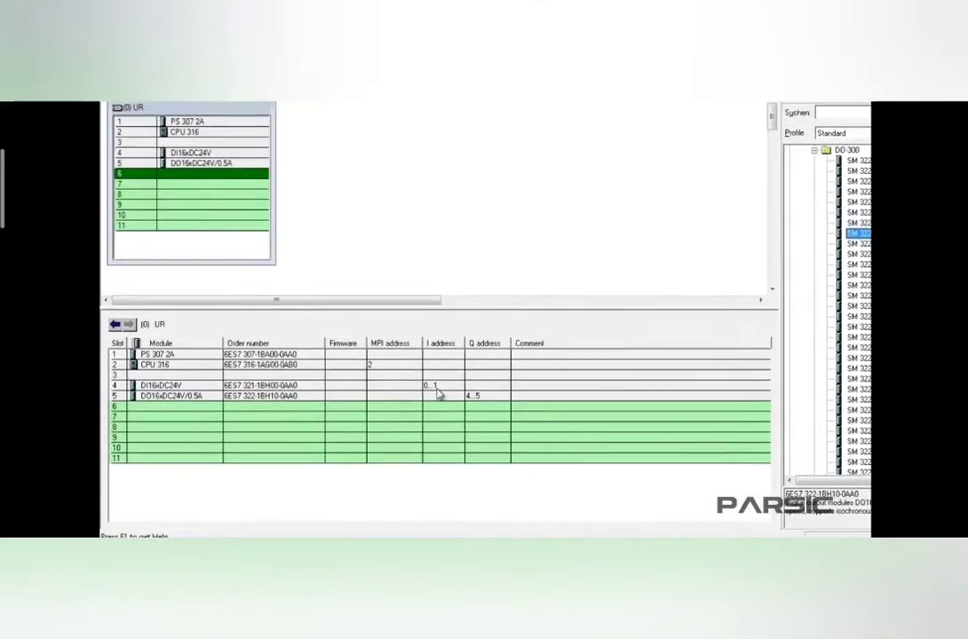
left_click(404, 402)
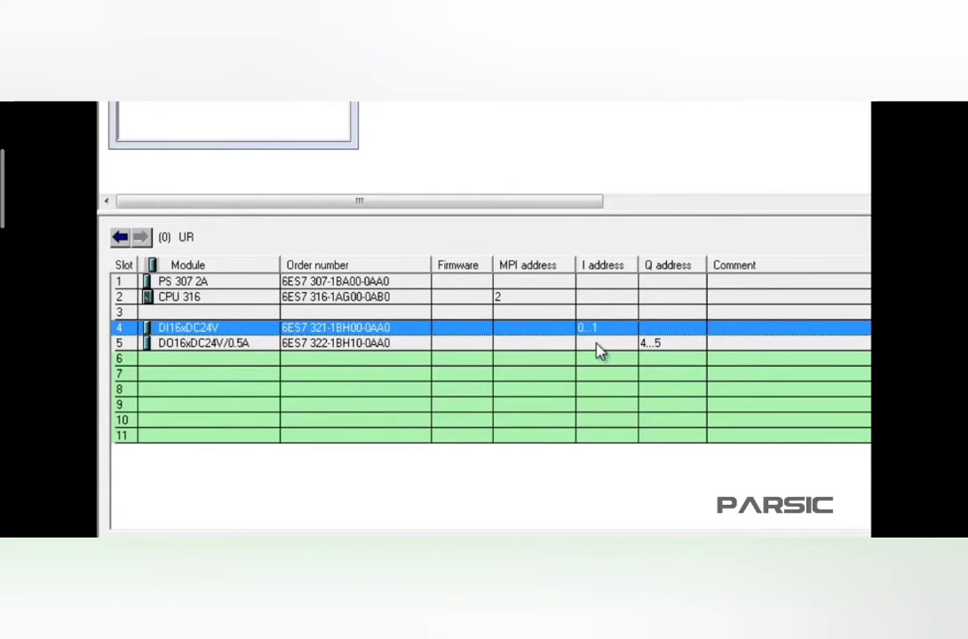
left_click(600, 348)
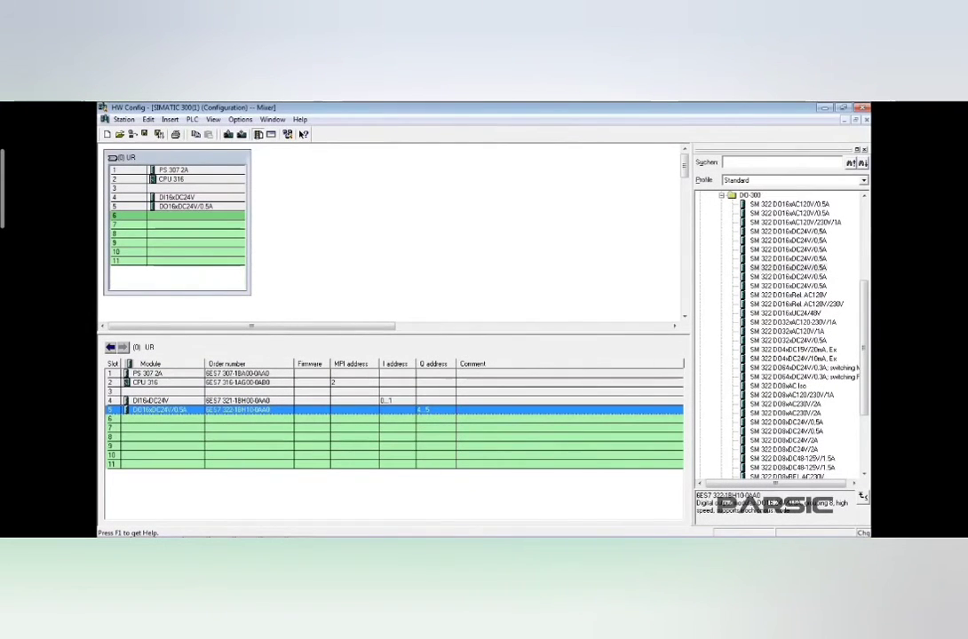
- Switch to SIMATIC Manager and start the S7-PLCSIM simulator
mouse_move(393, 531)
left_click(275, 530)
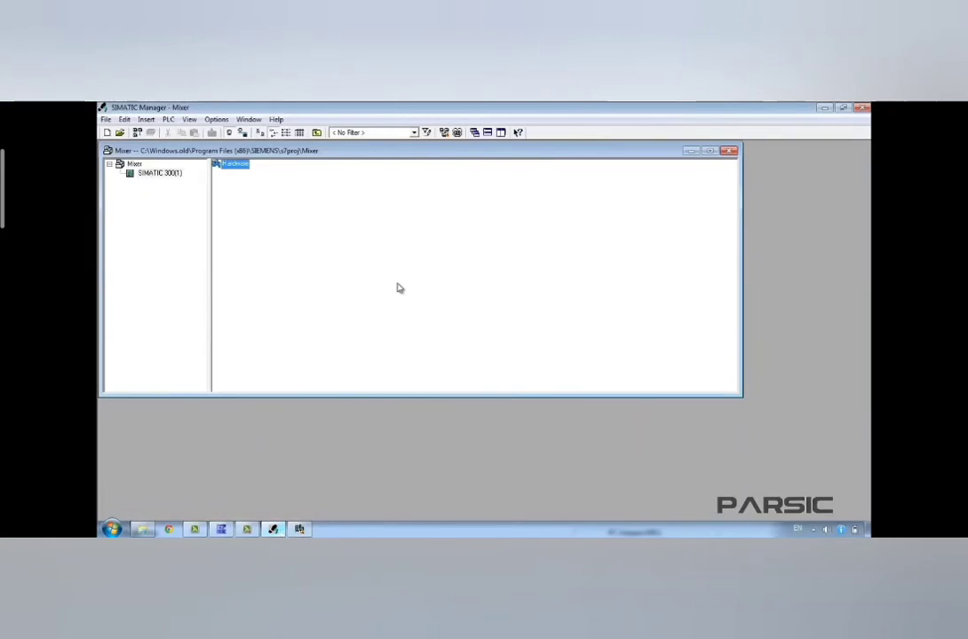
left_click(458, 134)
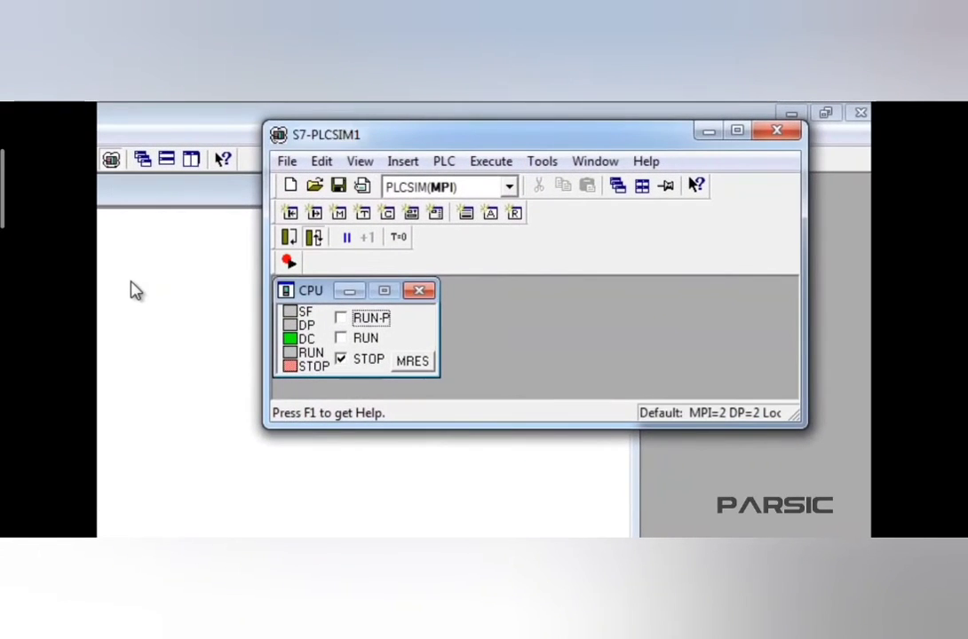
- Add an input variable for IB 0 and an output variable set to QB 4 in the simulator
left_click(411, 164)
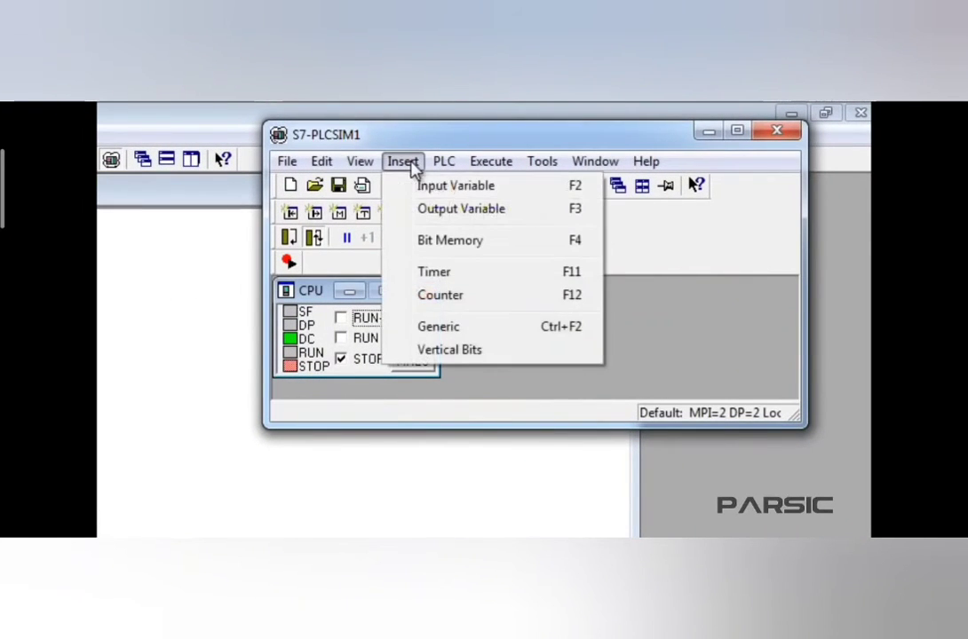
left_click(431, 192)
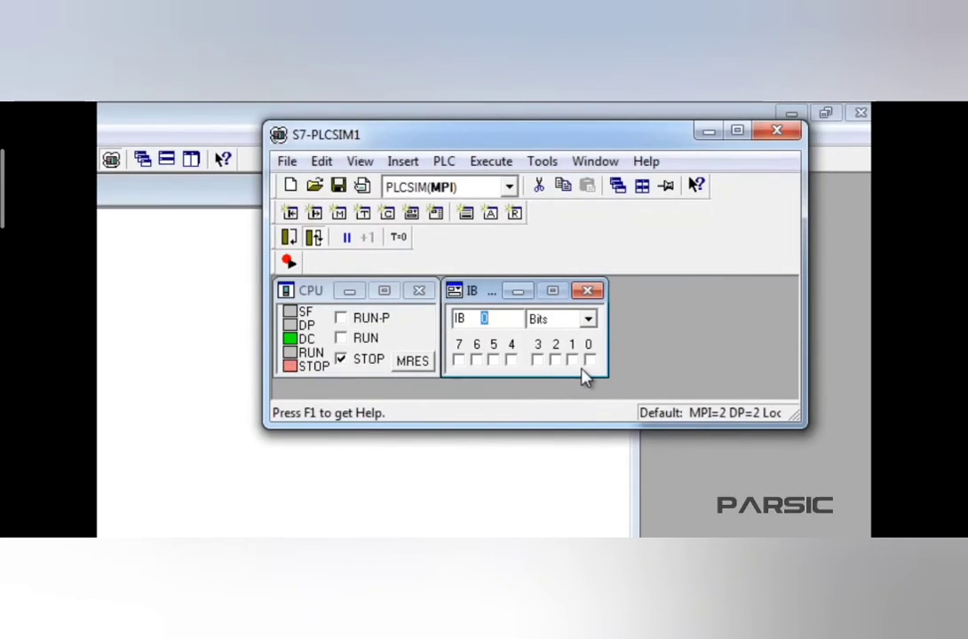
left_click(395, 165)
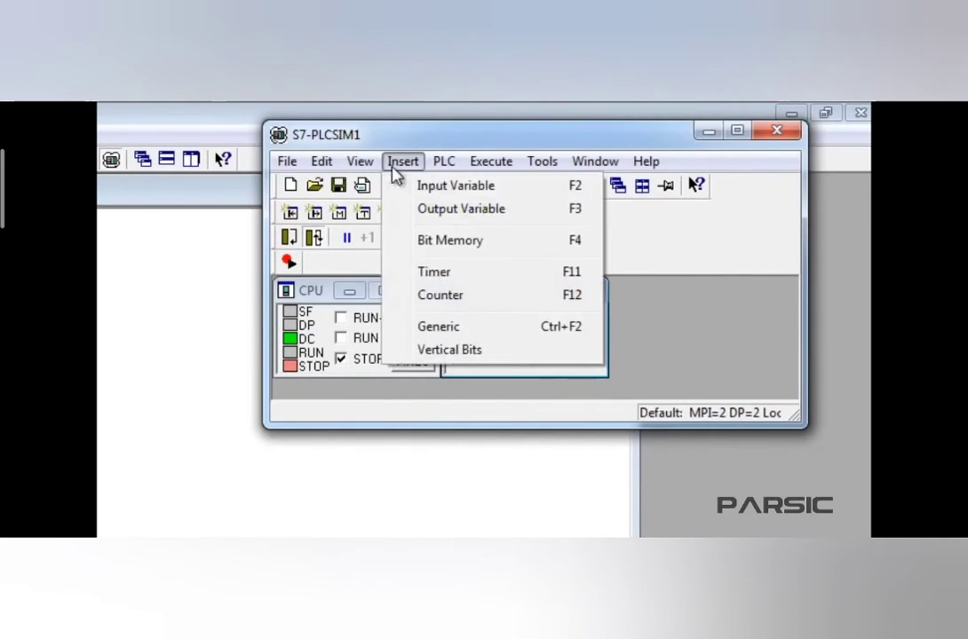
left_click(433, 215)
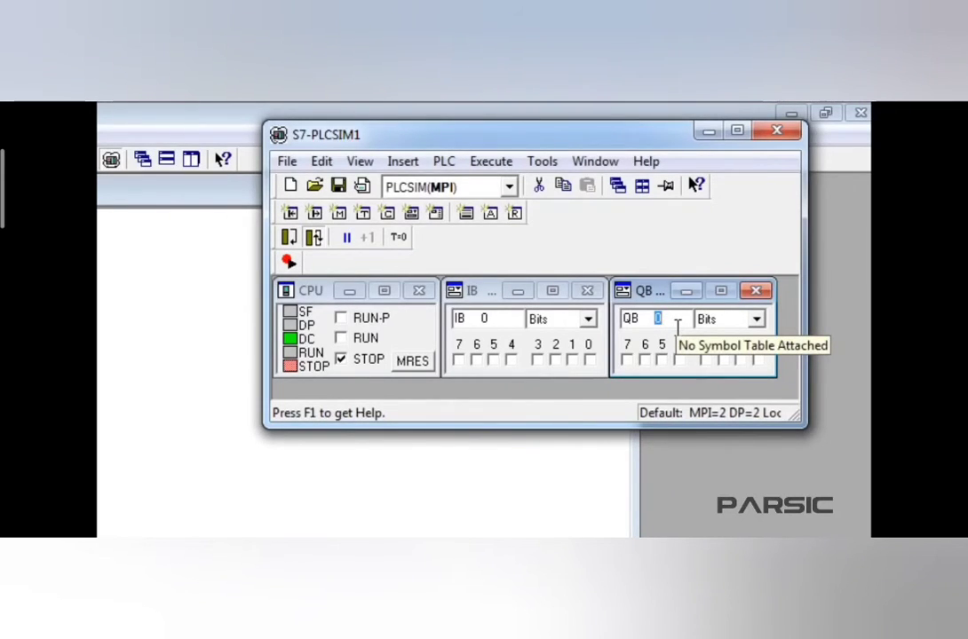
type("4")
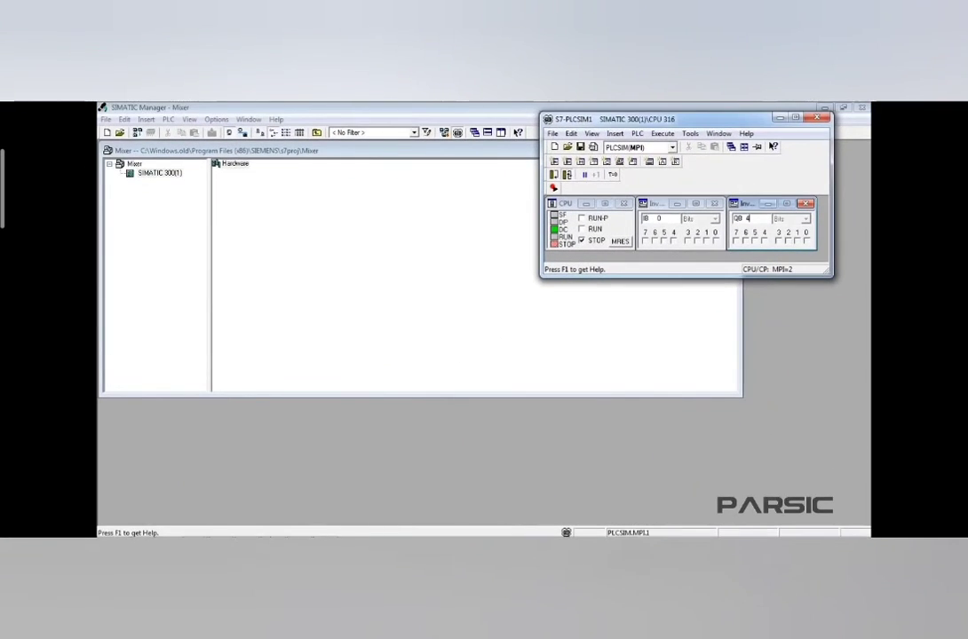
- Switch to HW Config and save and compile the SIMATIC 300 station configuration
mouse_move(144, 534)
left_click(246, 530)
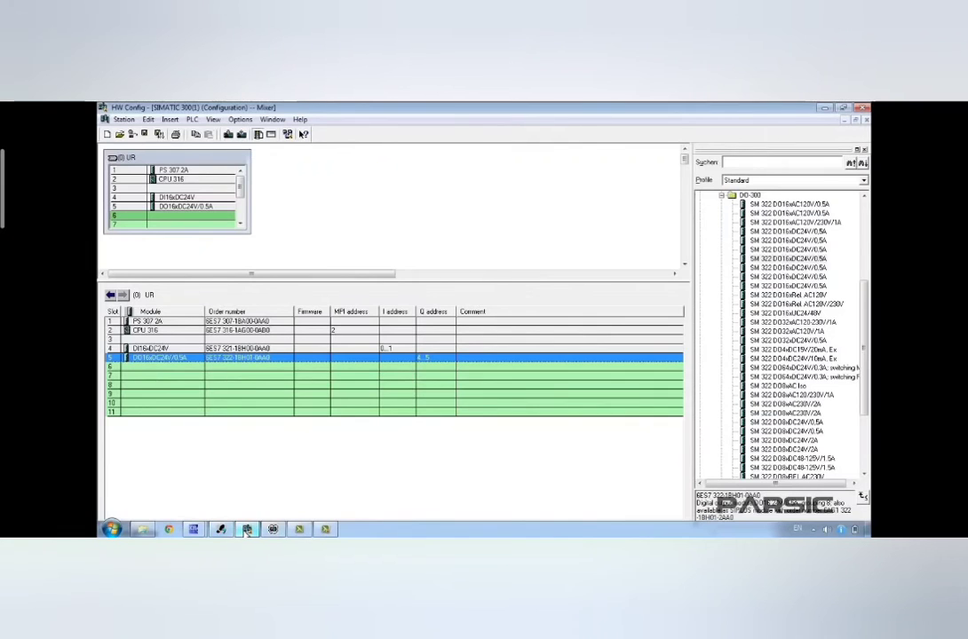
left_click(159, 135)
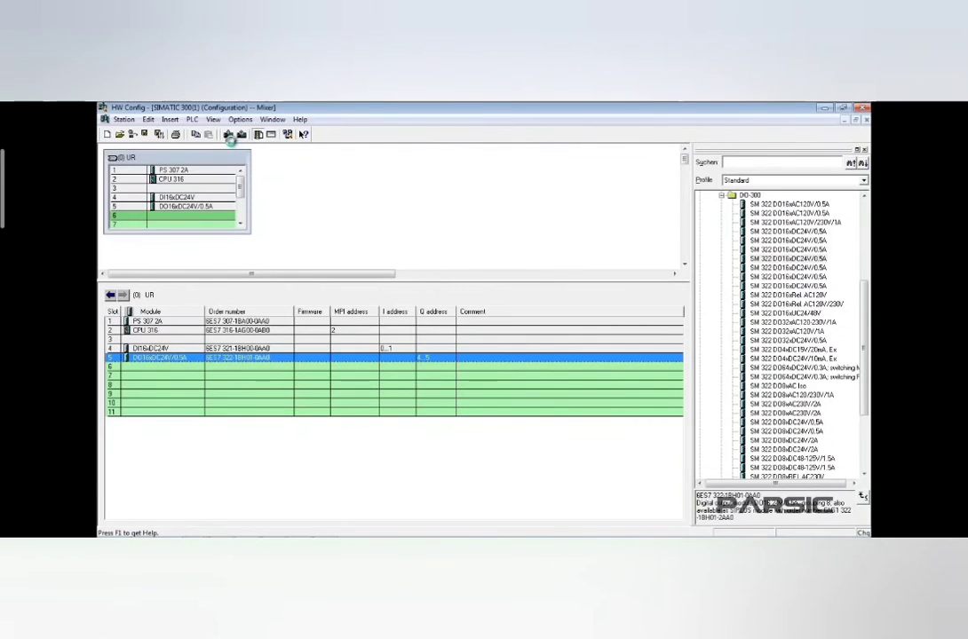
- Download the hardware configuration to the CPU 316 through the accessible node at MPI address 2
left_click(229, 135)
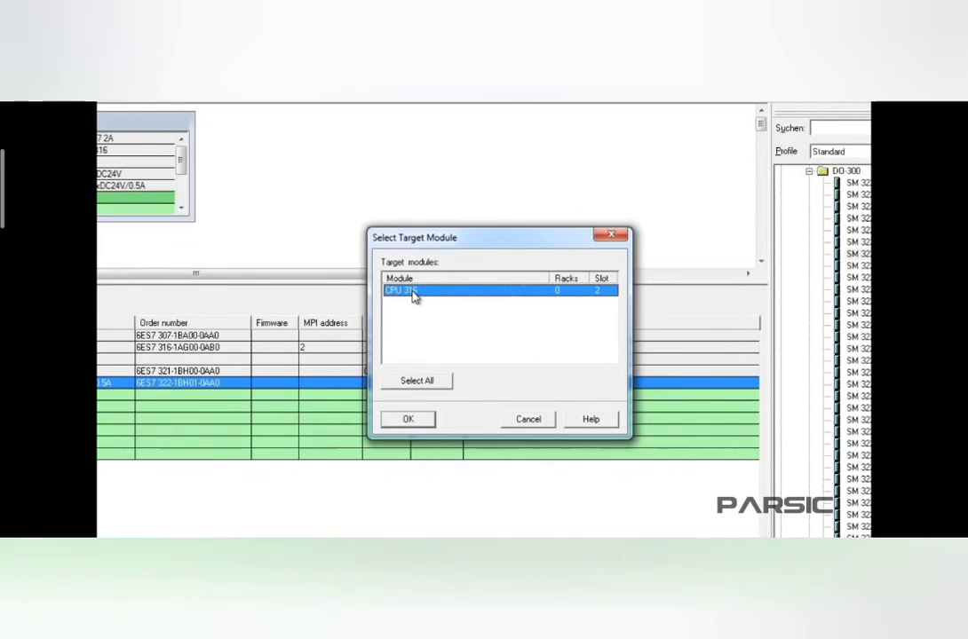
left_click(408, 420)
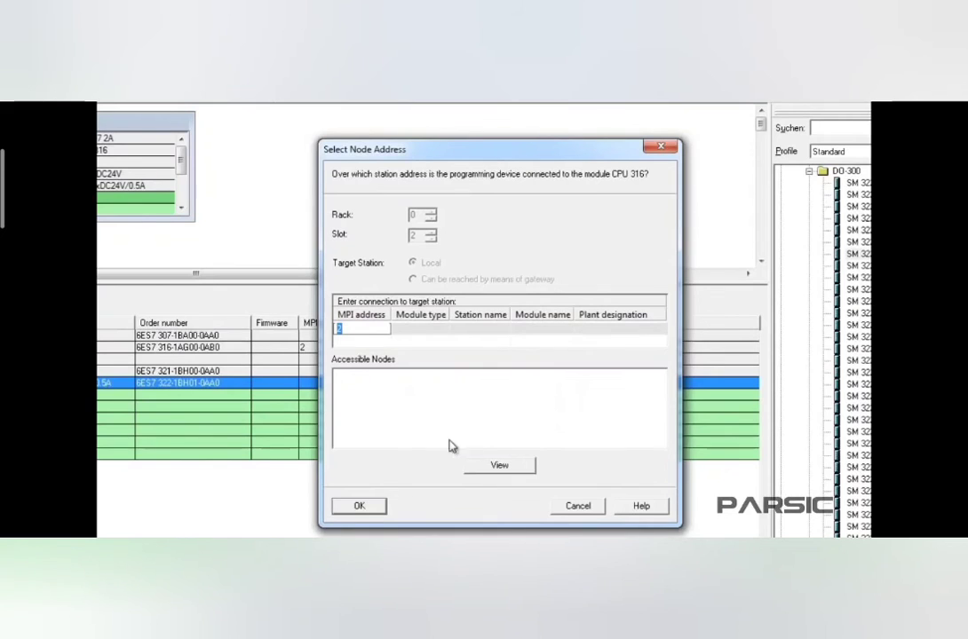
left_click(493, 471)
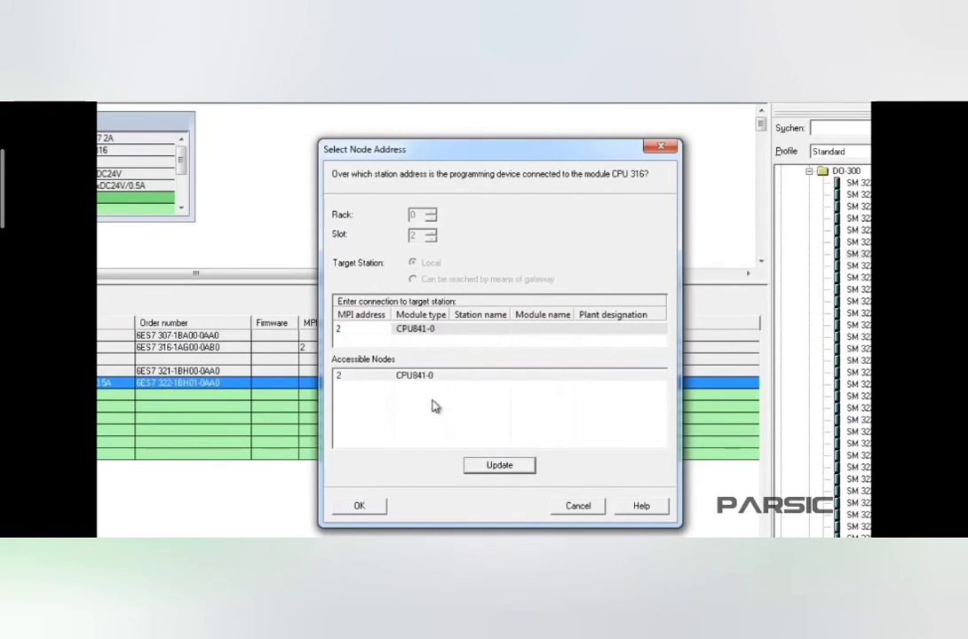
left_click(428, 380)
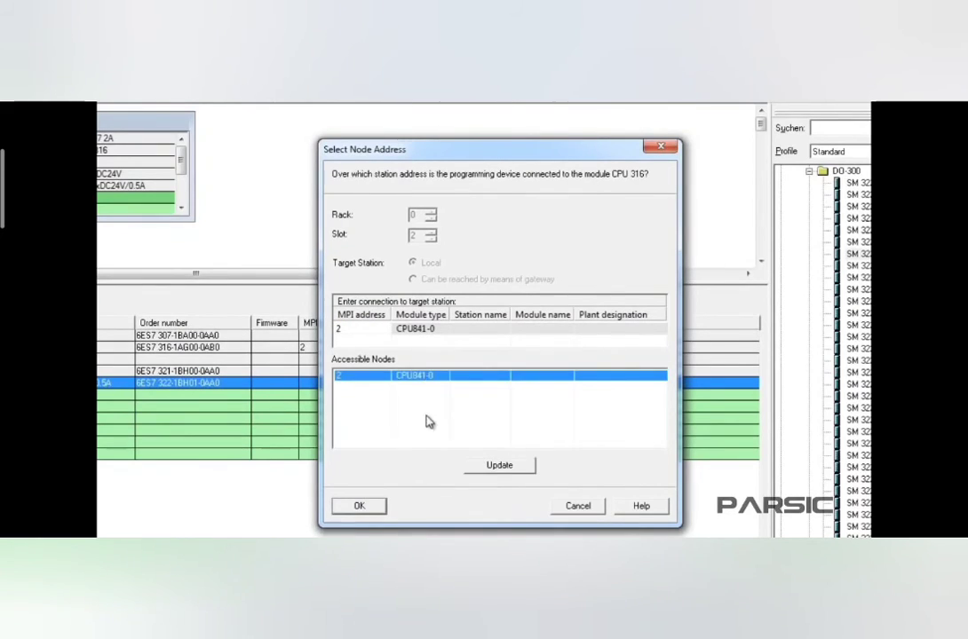
left_click(360, 506)
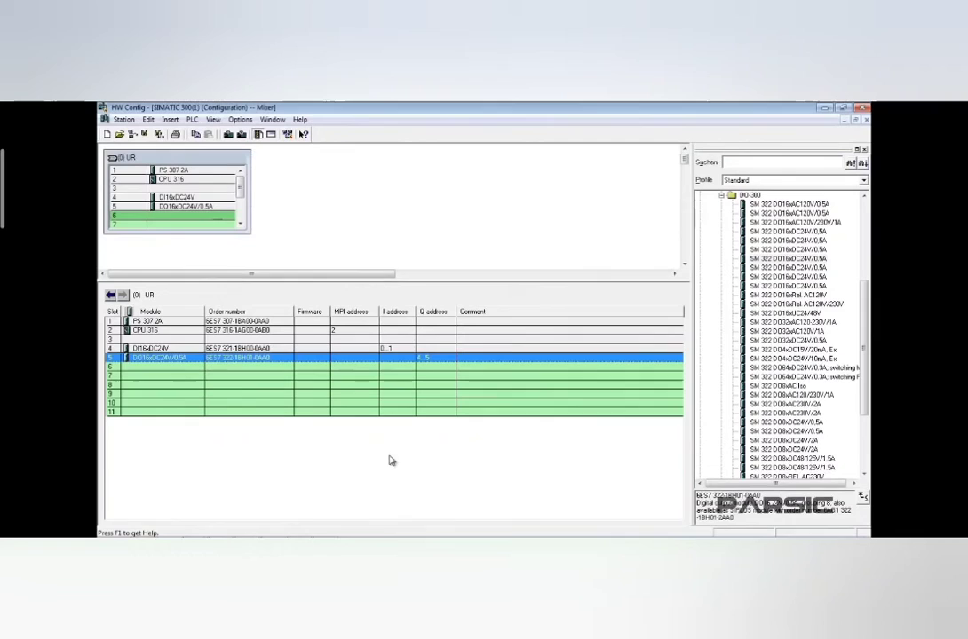
- Switch to SIMATIC Manager and expand the CPU 316 in the Mixer project to show its S7 program contents
mouse_move(227, 531)
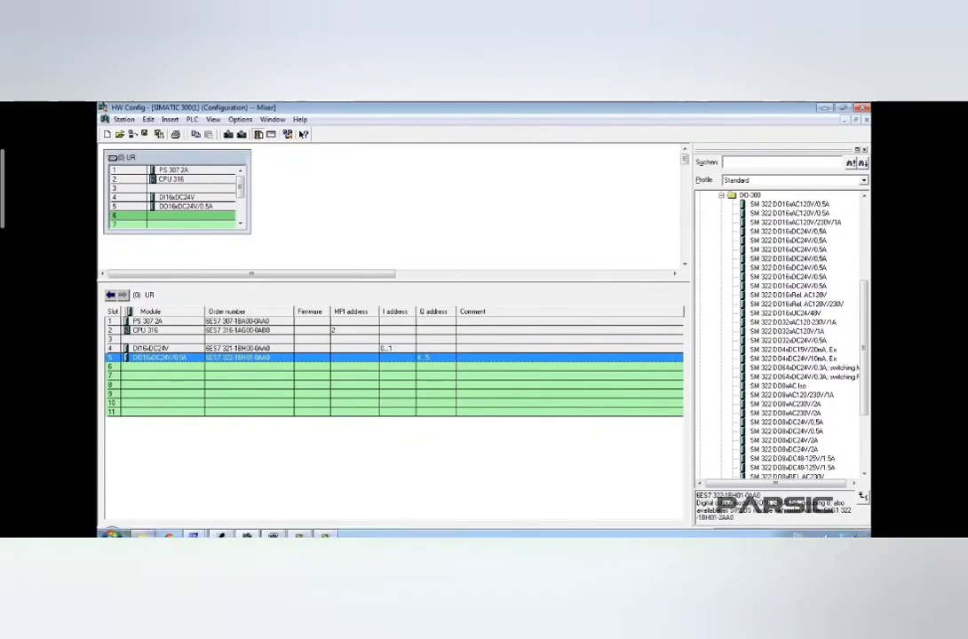
left_click(222, 531)
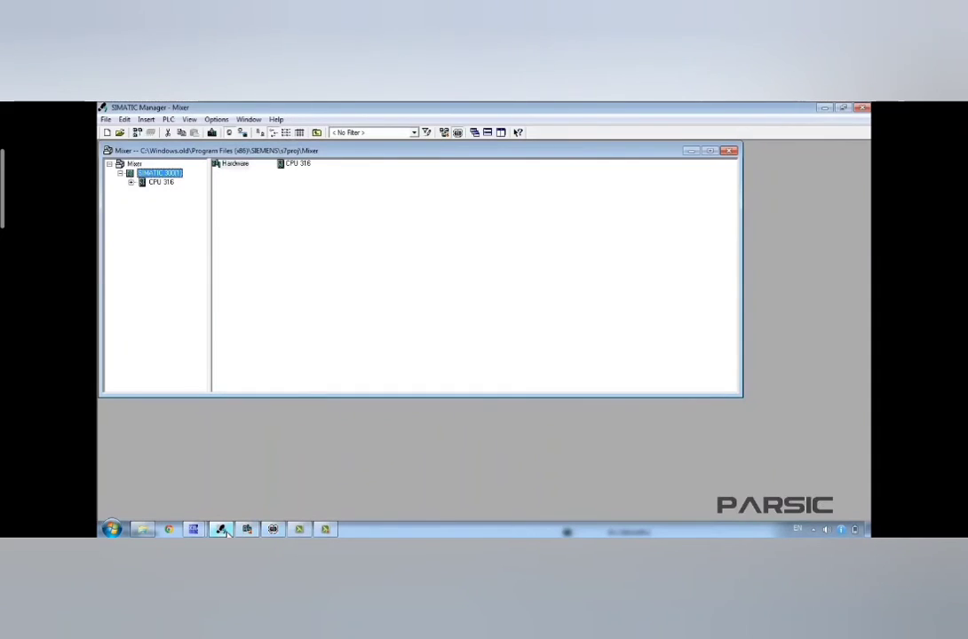
left_click(160, 183)
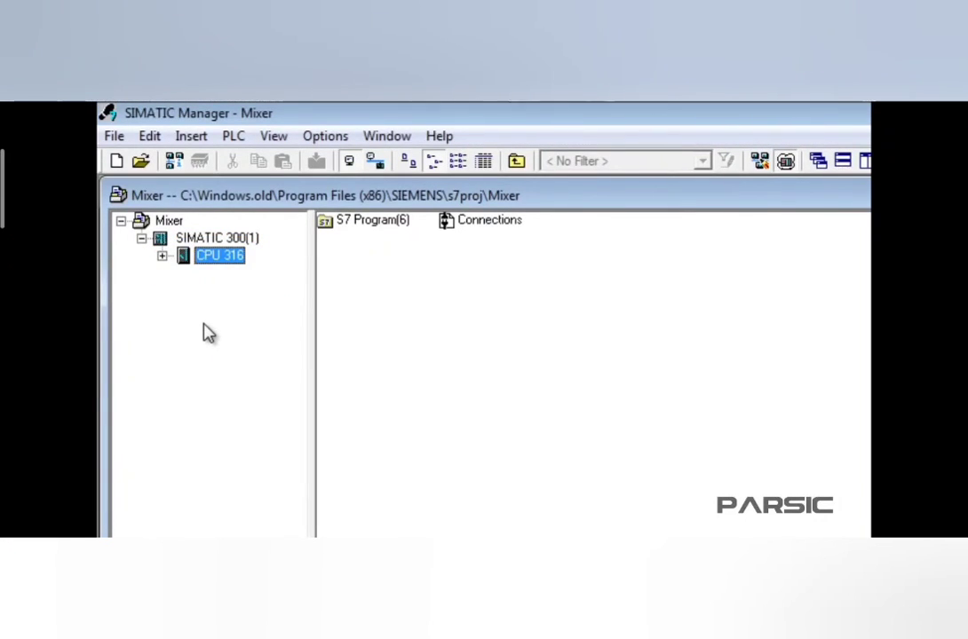
left_click(162, 256)
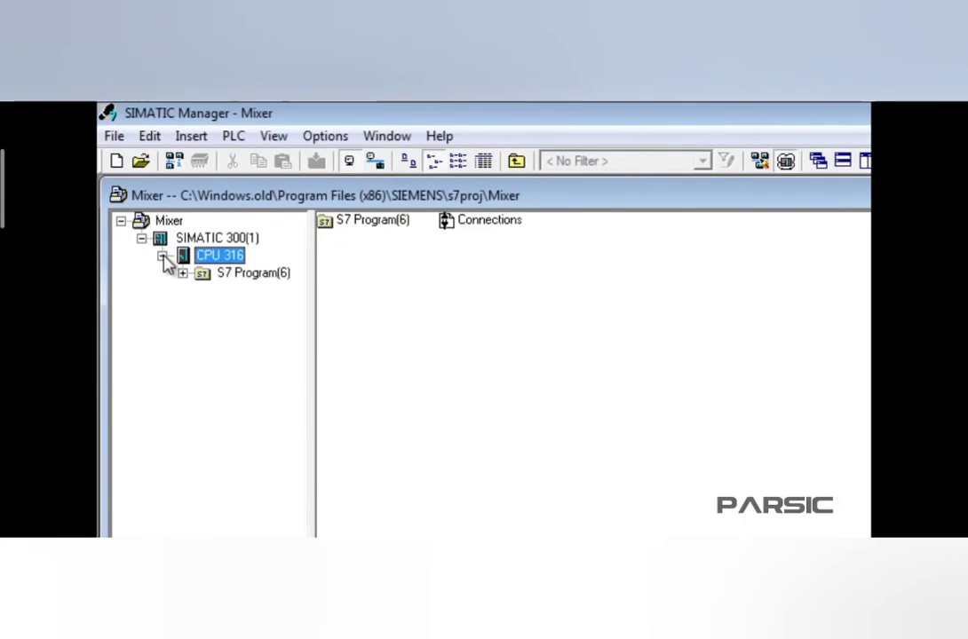
double_click(228, 275)
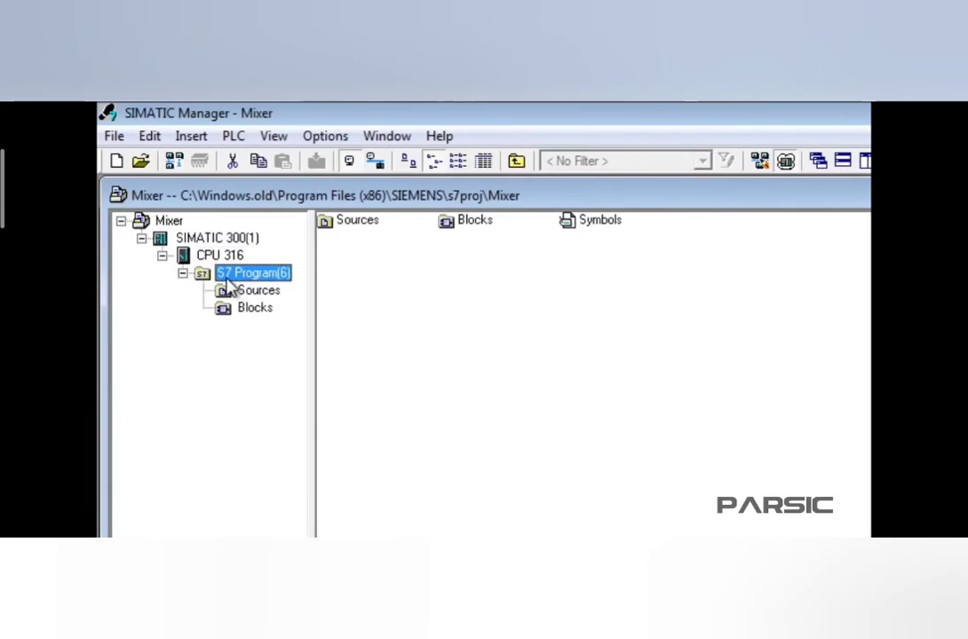
- Open organization block OB1 from the Blocks folder and accept its properties with LAD as the language
double_click(477, 230)
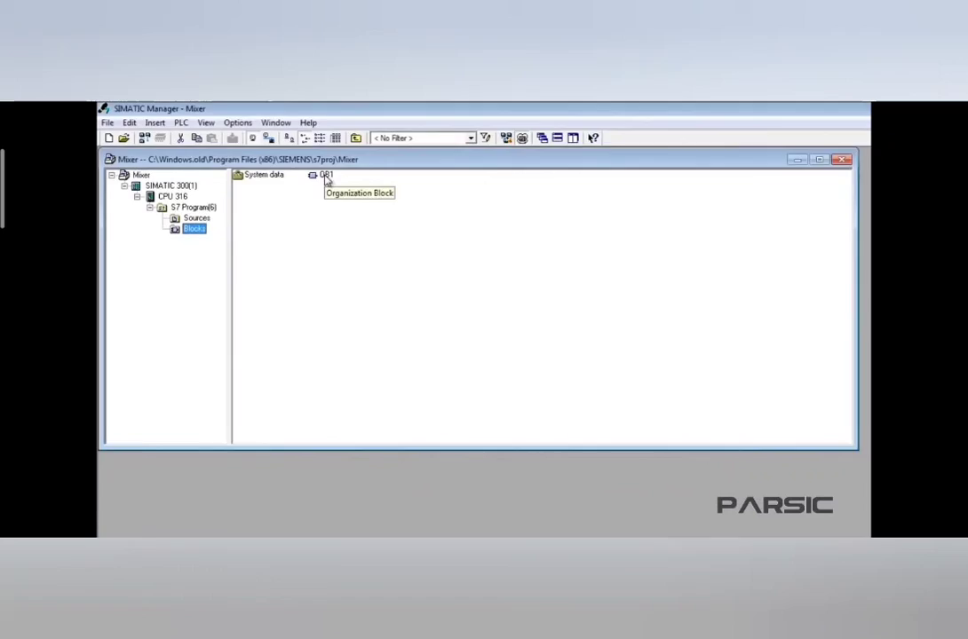
double_click(326, 177)
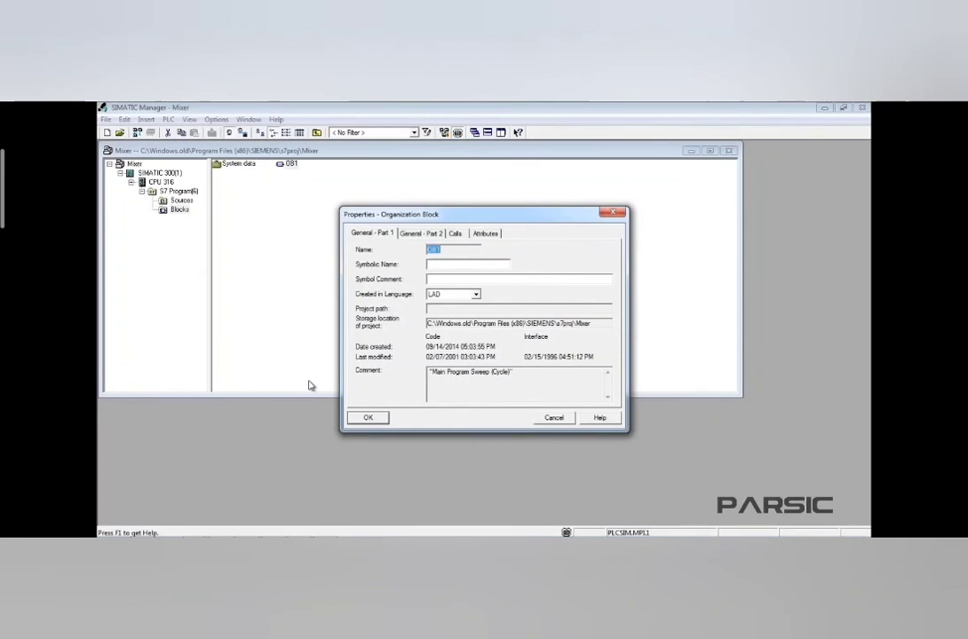
left_click(369, 419)
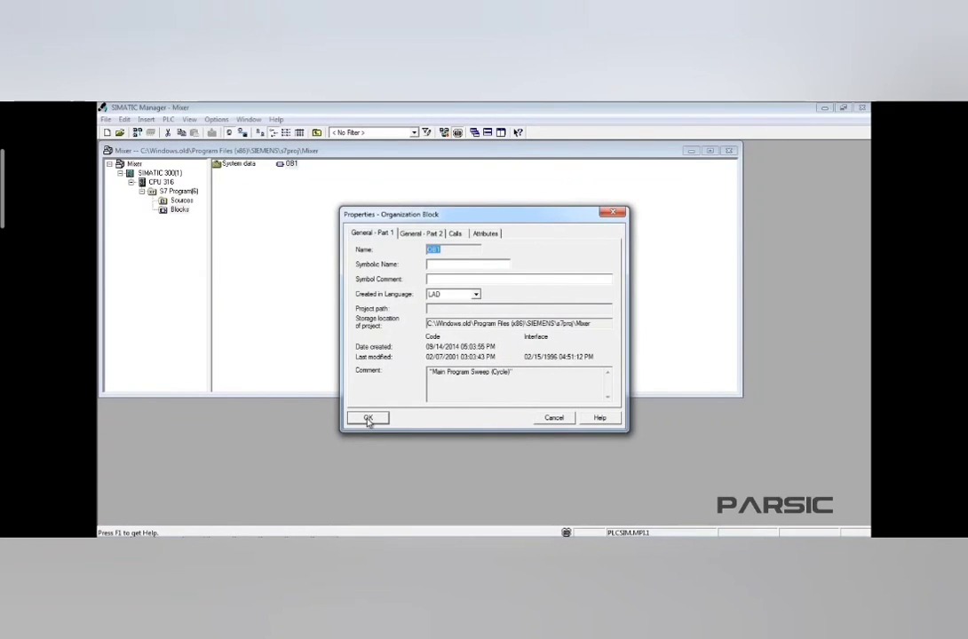